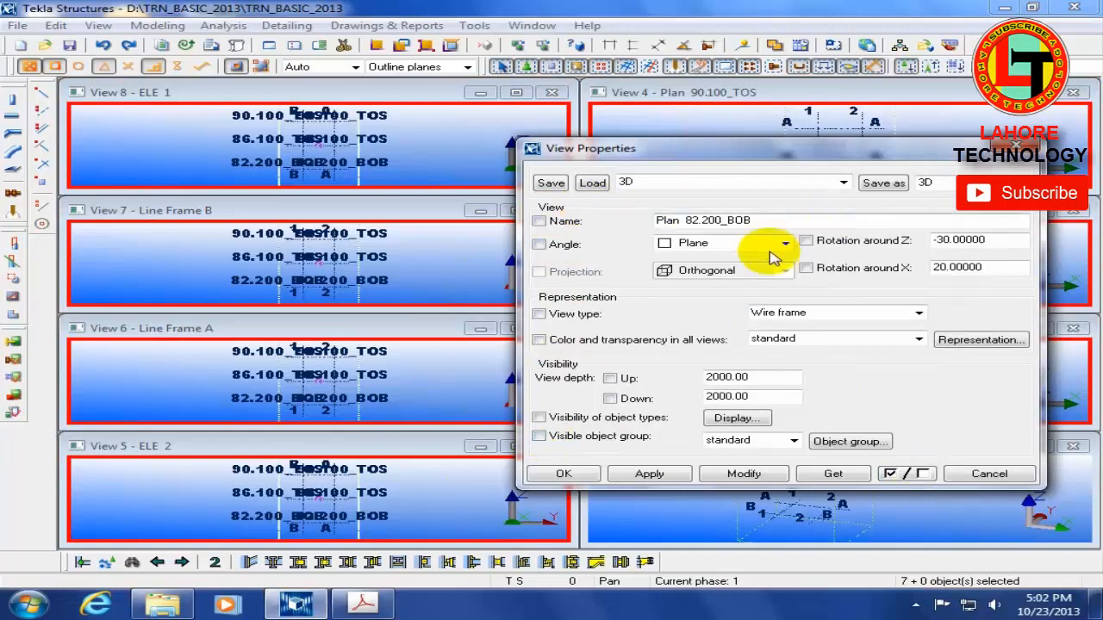
Step: Apply the Wire frame type to the seven selected grid views and enter view depths of 50 up and 500 down
click(540, 315)
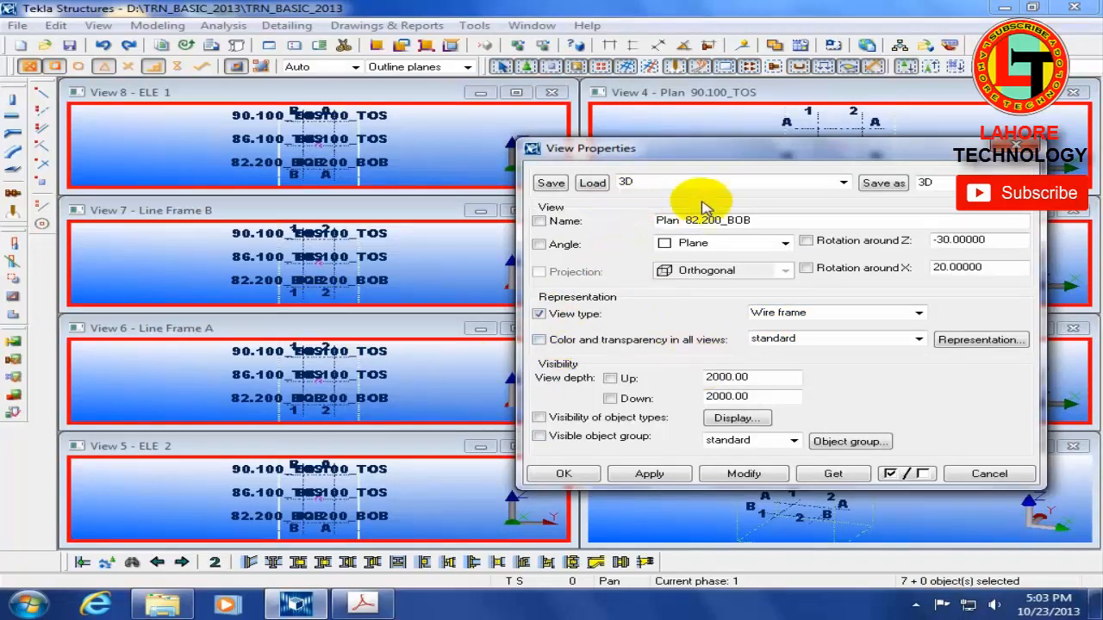
click(745, 475)
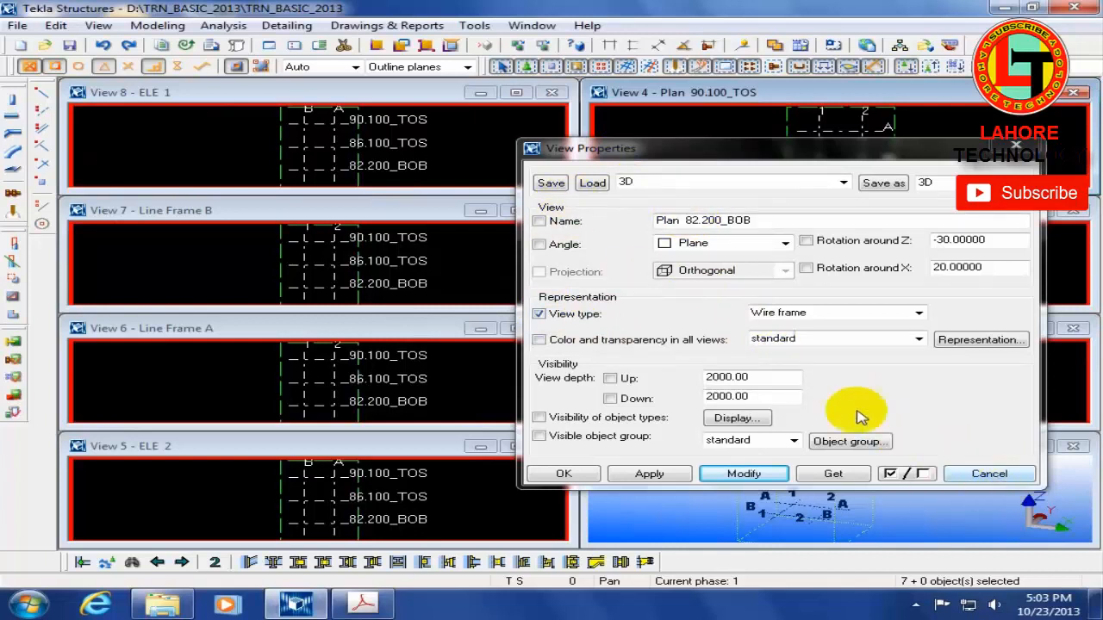
double_click(767, 379)
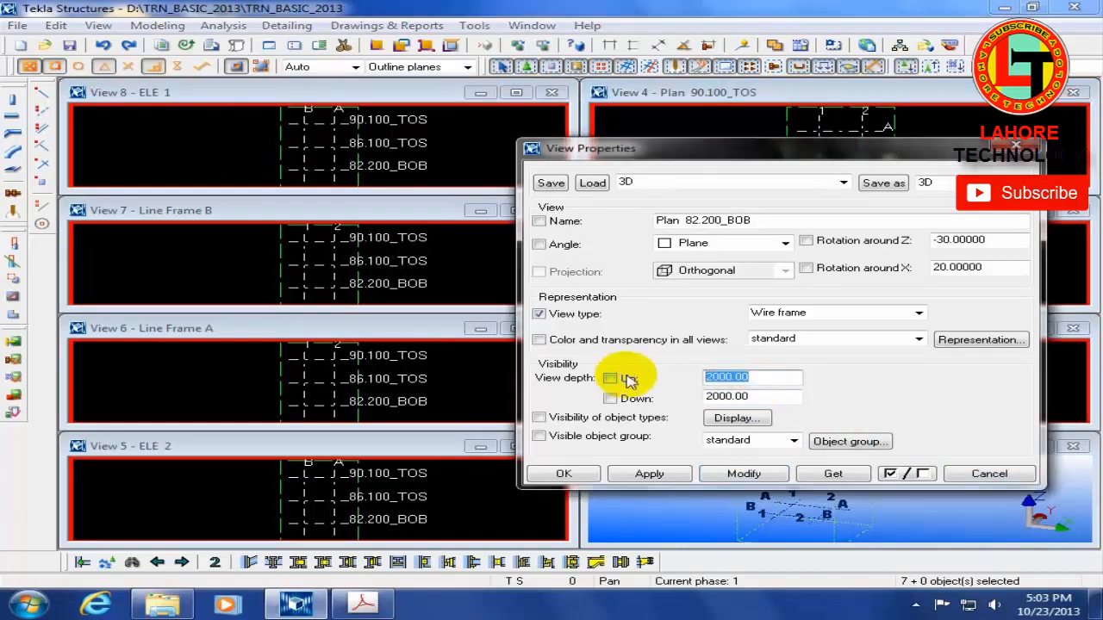
text(500)
key(Tab)
text(500)
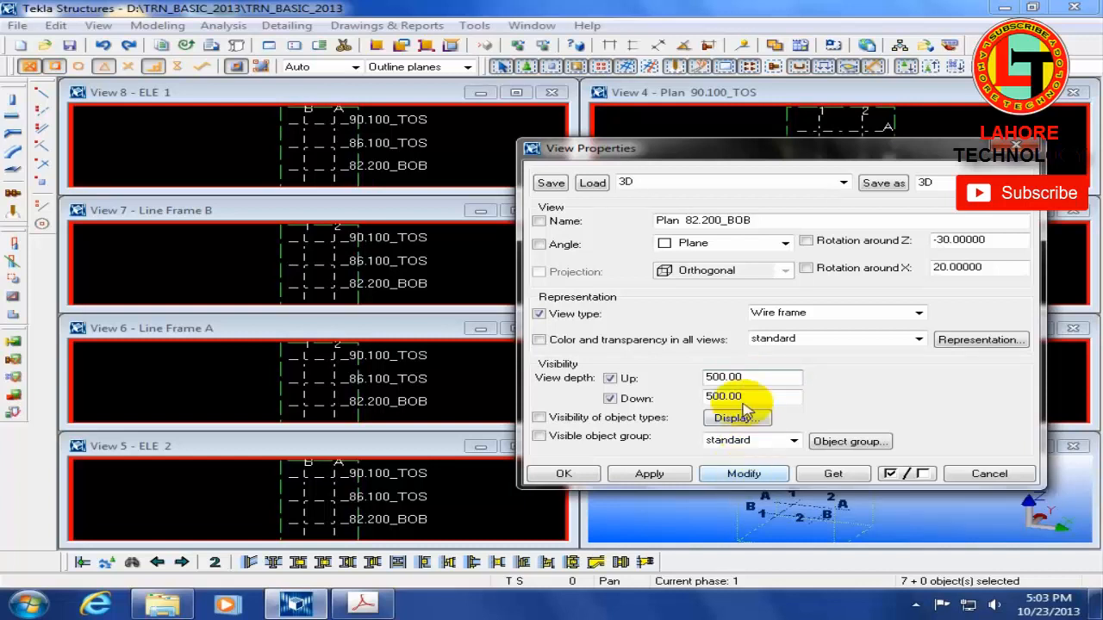
drag(767, 376, 626, 376)
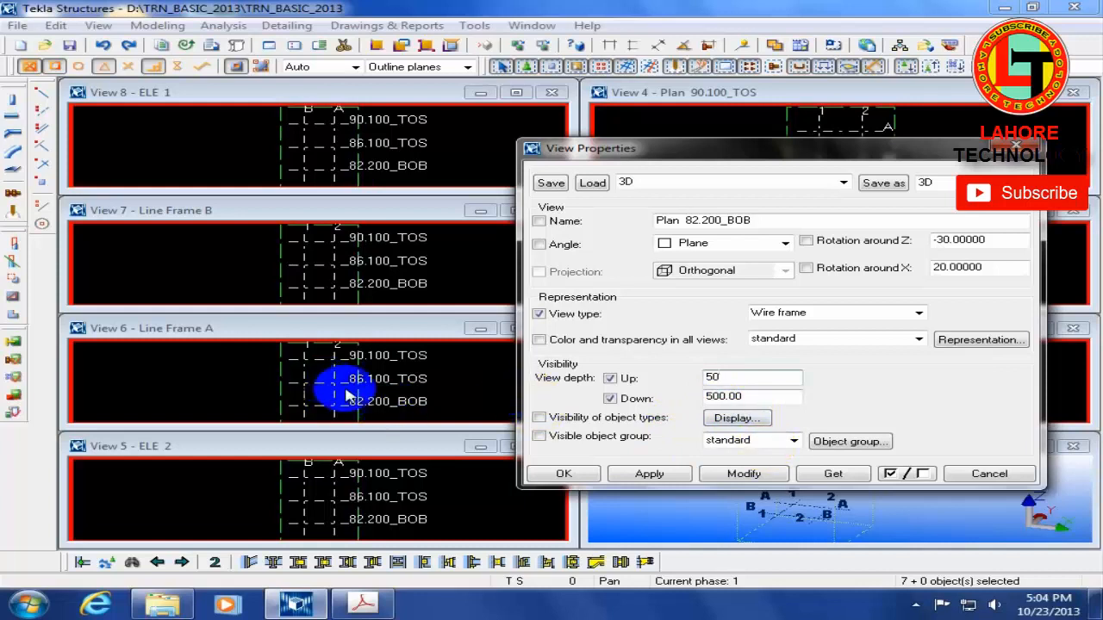
Step: Reselect all seven plan, elevation and line frame views and apply the 50 up and 500 down view depths to them
click(309, 386)
scroll(328, 384, up, 3)
middle_drag(414, 406, 365, 422)
scroll(351, 398, up, 2)
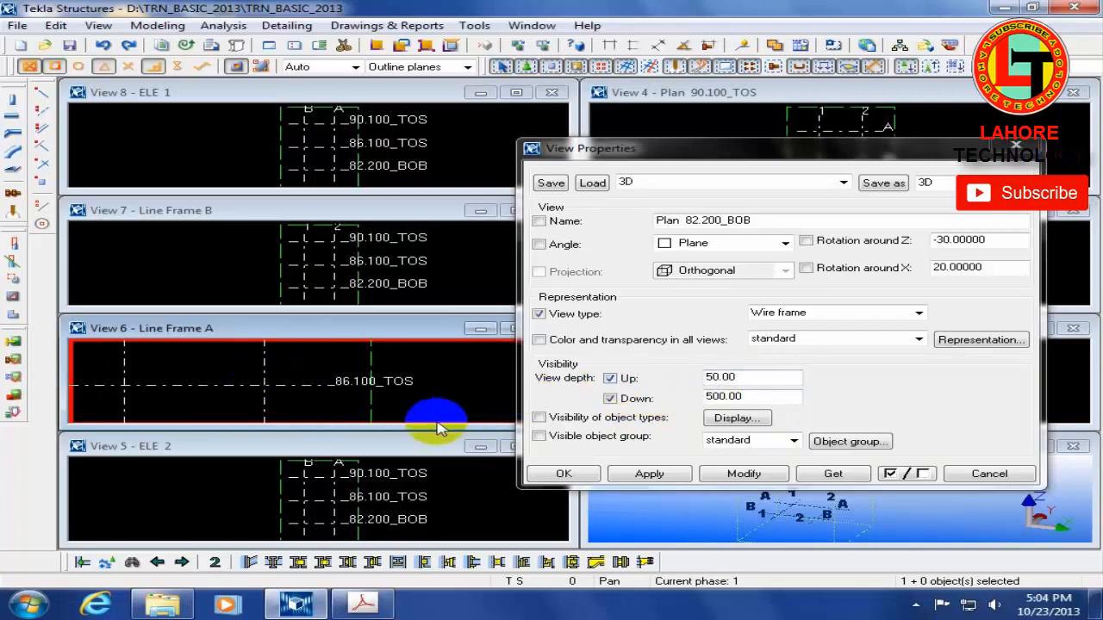
drag(660, 151, 1101, 203)
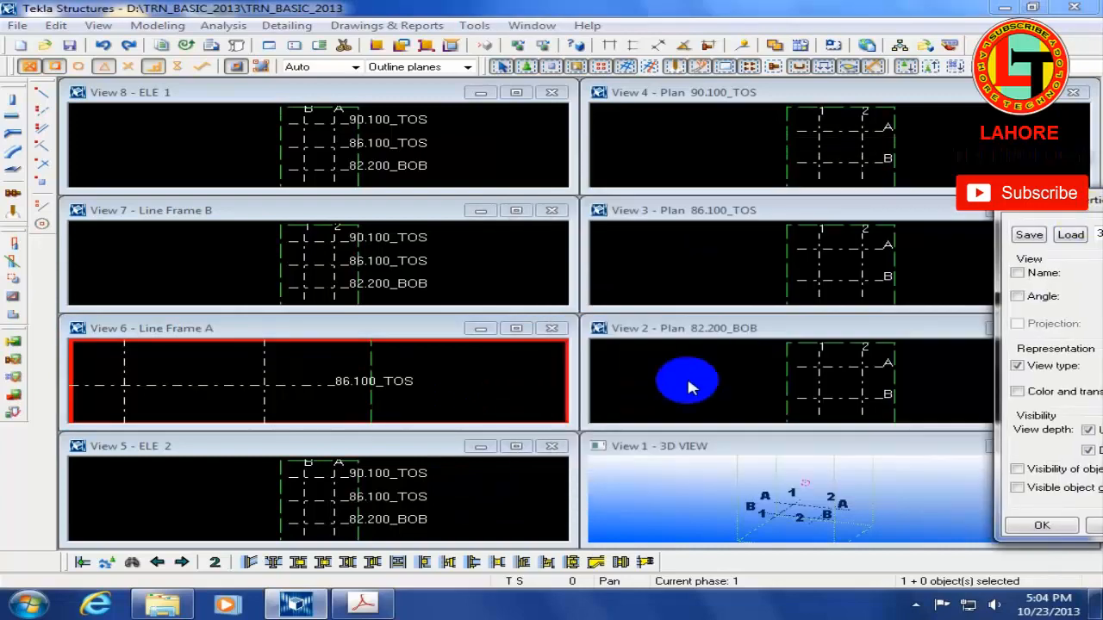
ctrl+click(688, 387)
ctrl+click(645, 297)
ctrl+click(509, 278)
ctrl+click(499, 155)
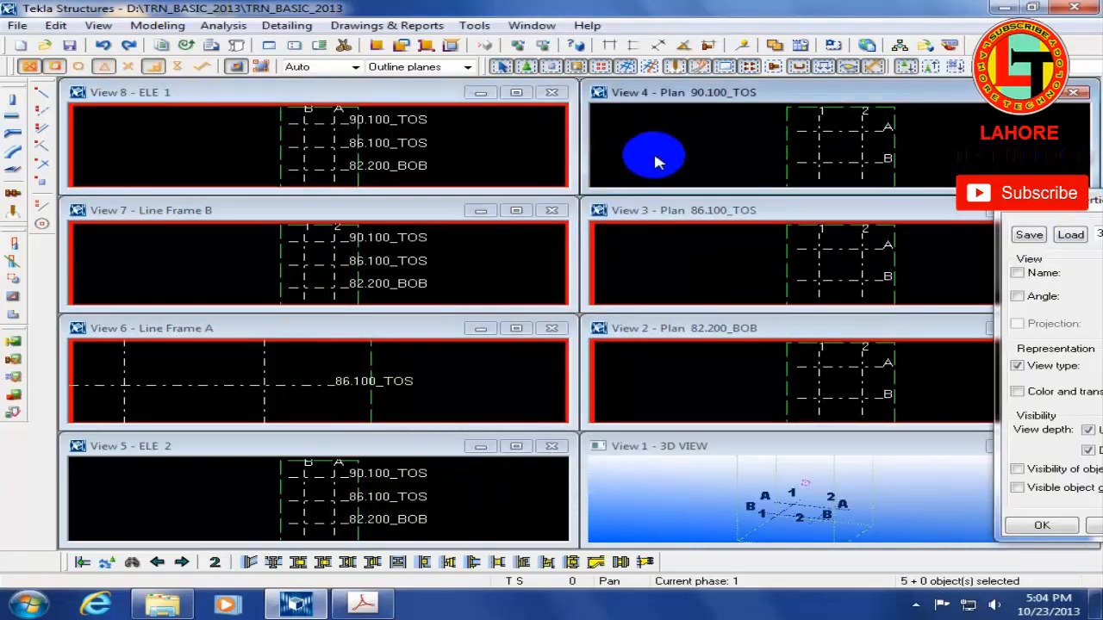
ctrl+click(654, 162)
ctrl+click(468, 509)
drag(1056, 206, 572, 97)
click(739, 419)
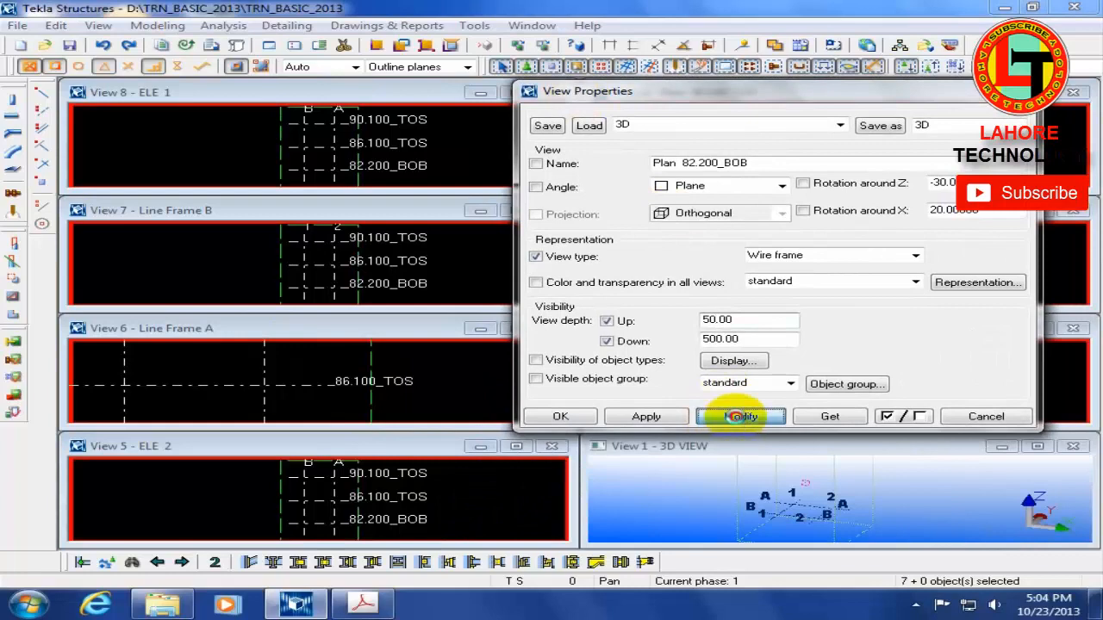
Step: Check the view depths in the properties of the Plan 82.200_BOB, Line Frame A and ELE 1 views
click(977, 416)
double_click(719, 381)
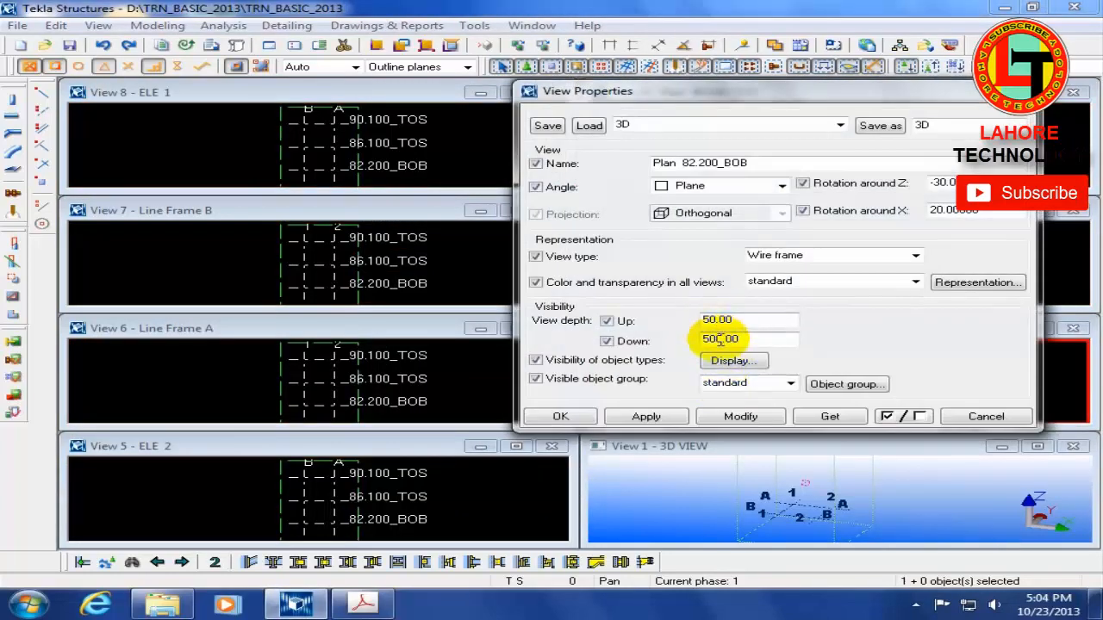
double_click(228, 376)
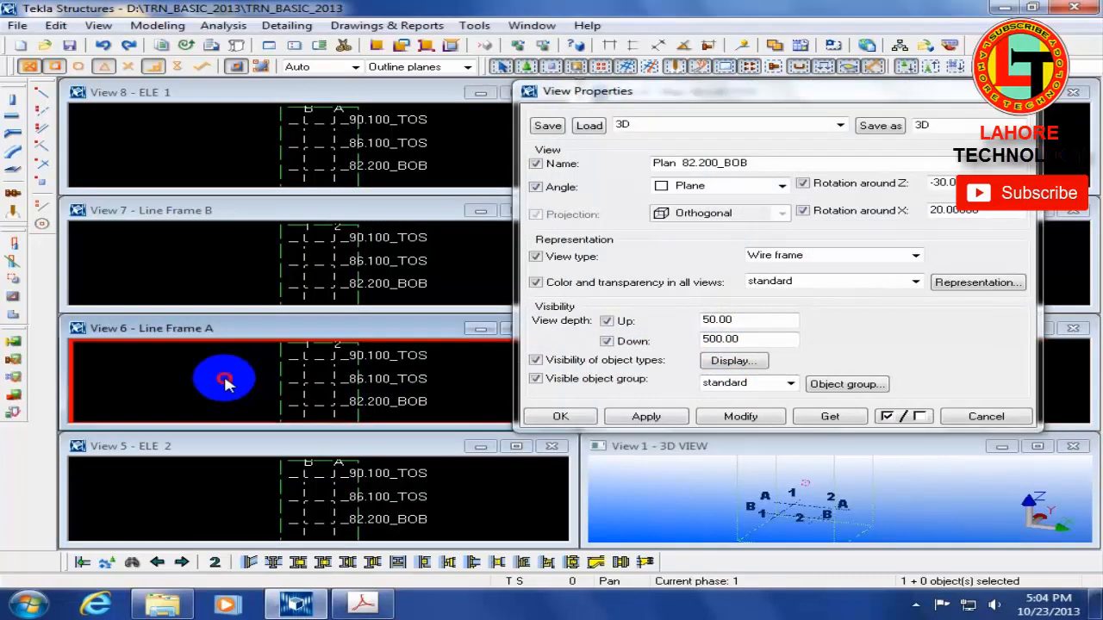
double_click(203, 154)
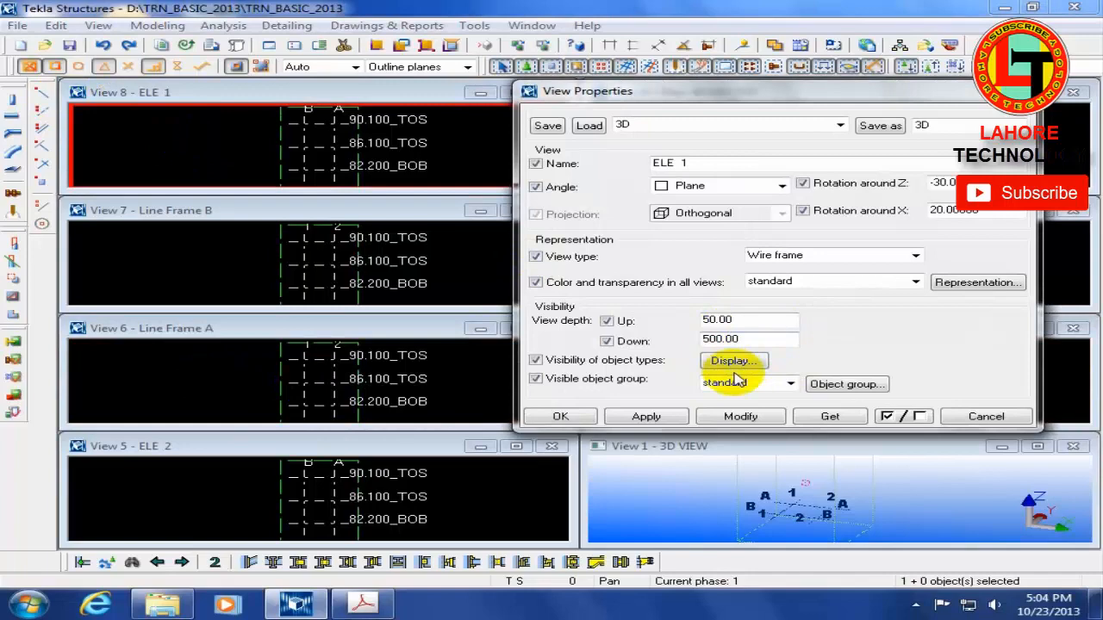
click(986, 416)
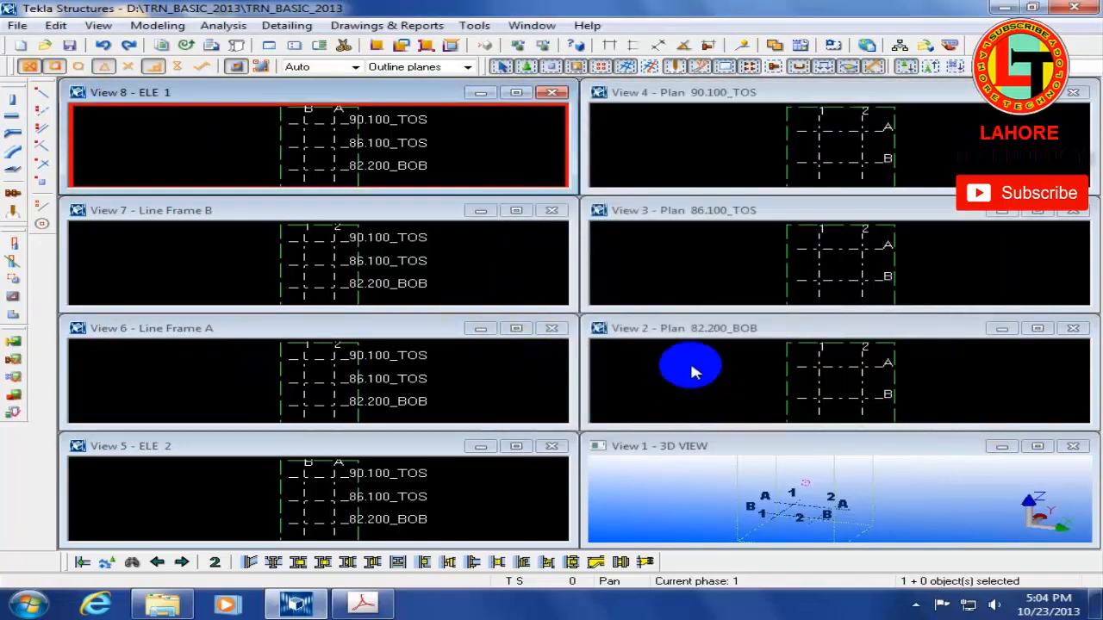
Step: Delete every ELE, Line Frame and Plan view from the visible views, keeping only 3D VIEW
click(694, 388)
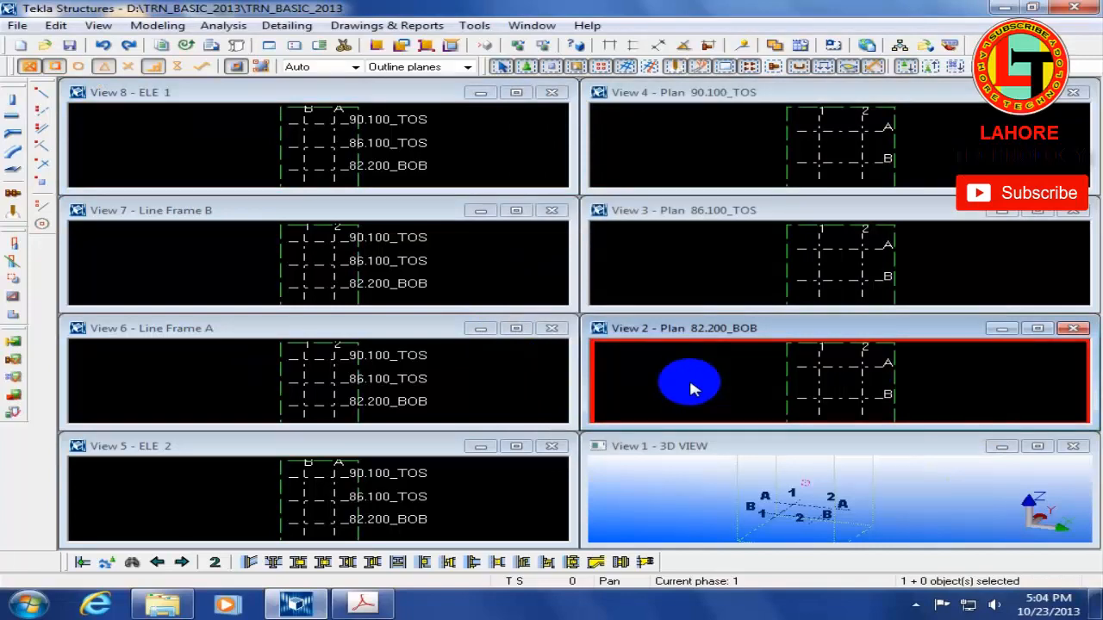
click(321, 45)
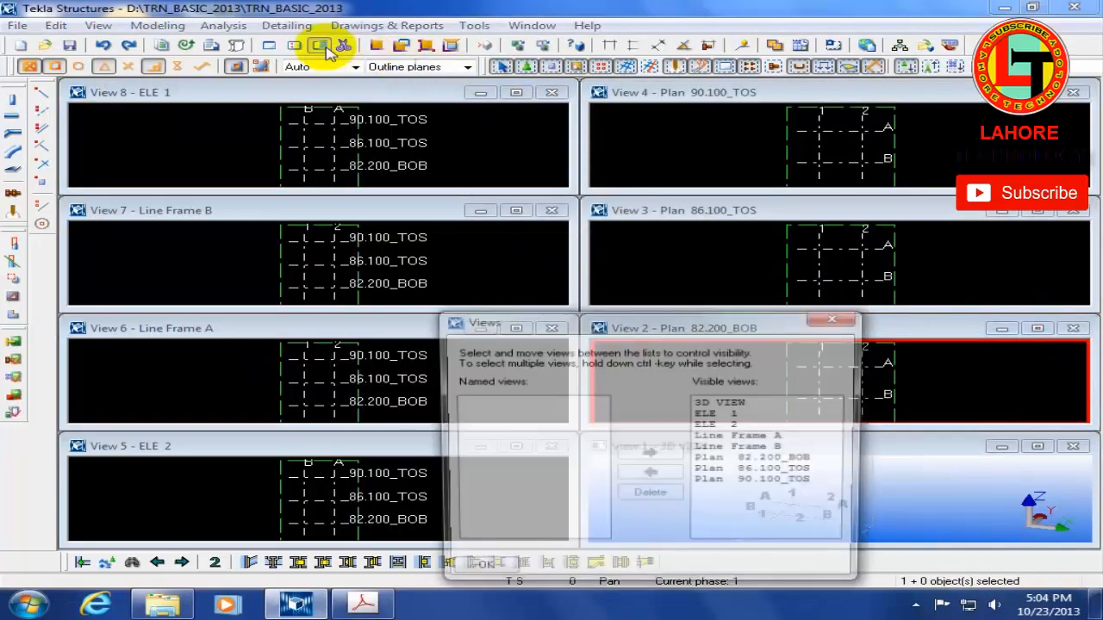
drag(733, 414, 749, 510)
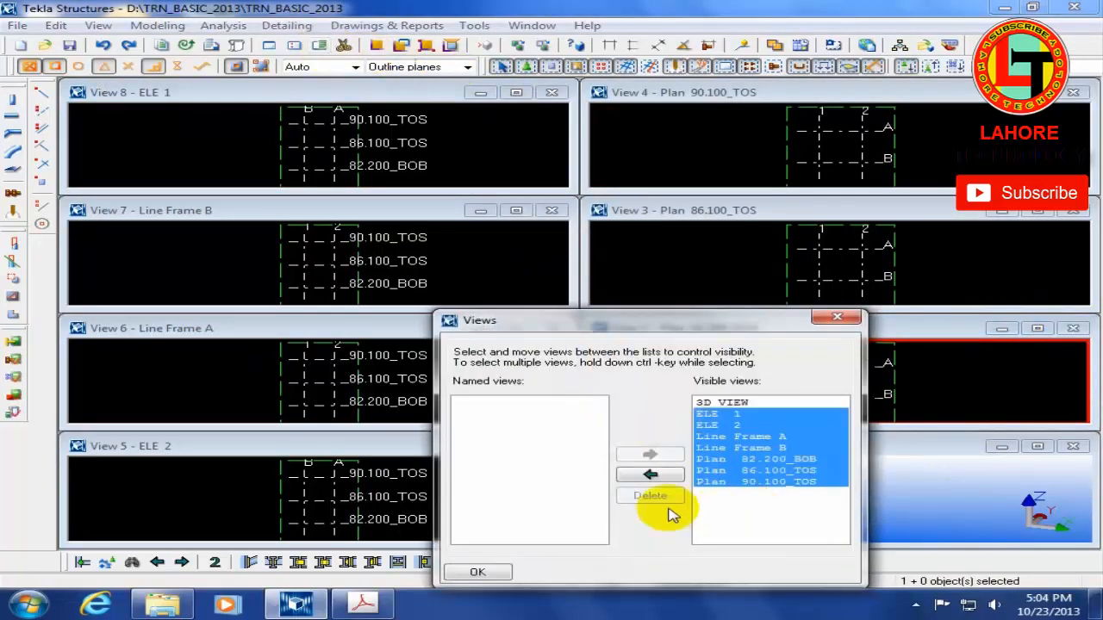
click(649, 495)
click(498, 319)
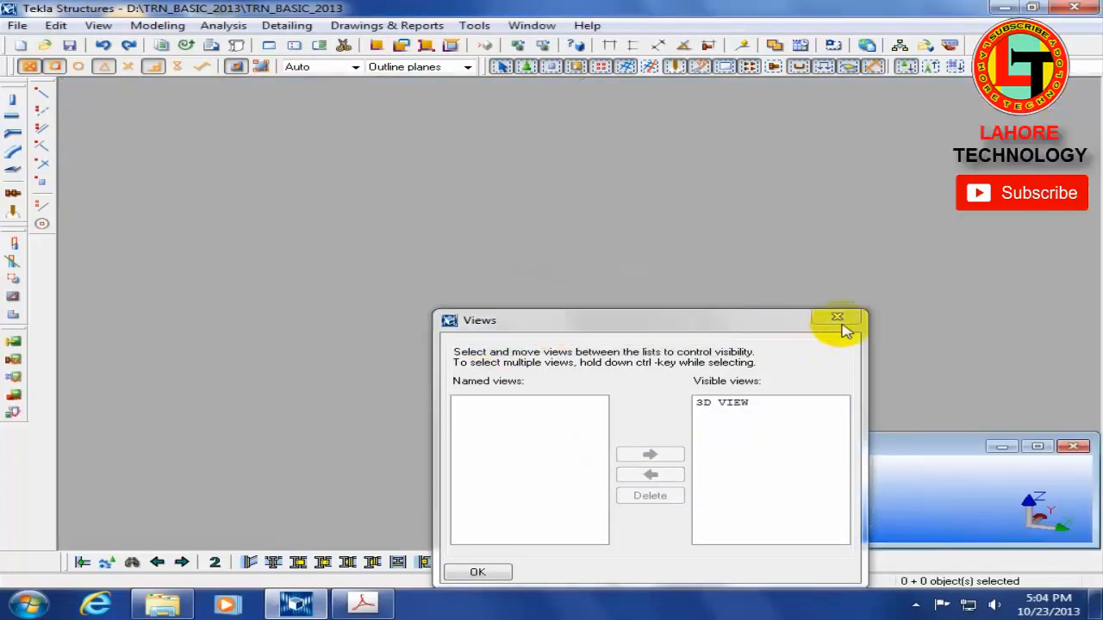
click(837, 317)
Step: Start creating views along grid lines and save the XY plane's view properties as a new preset named plan
click(152, 26)
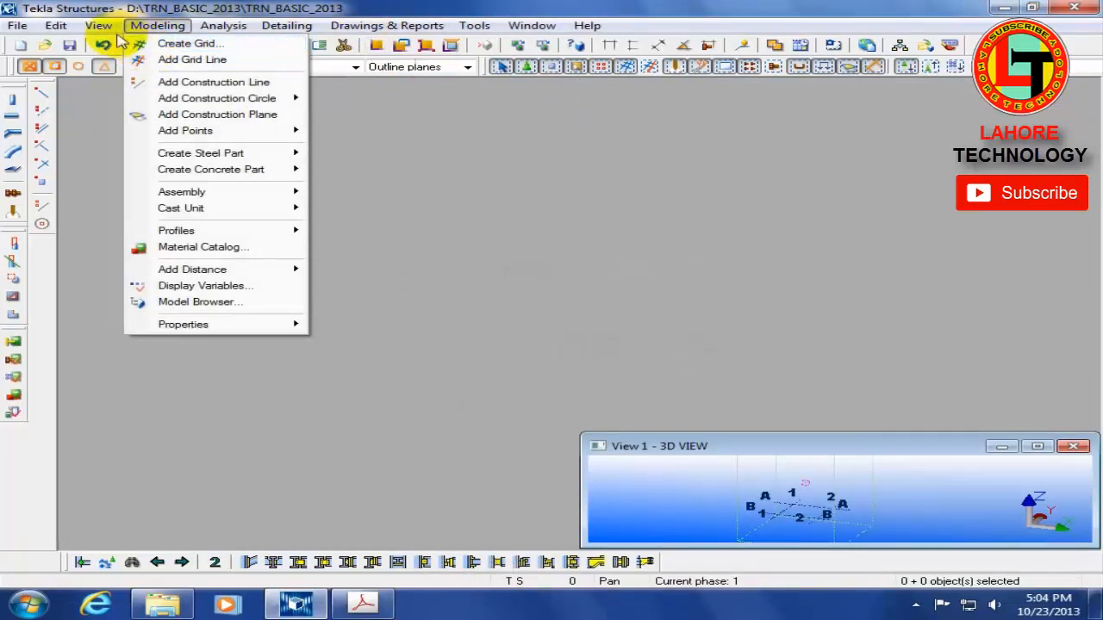
mouse_move(98, 25)
mouse_move(129, 43)
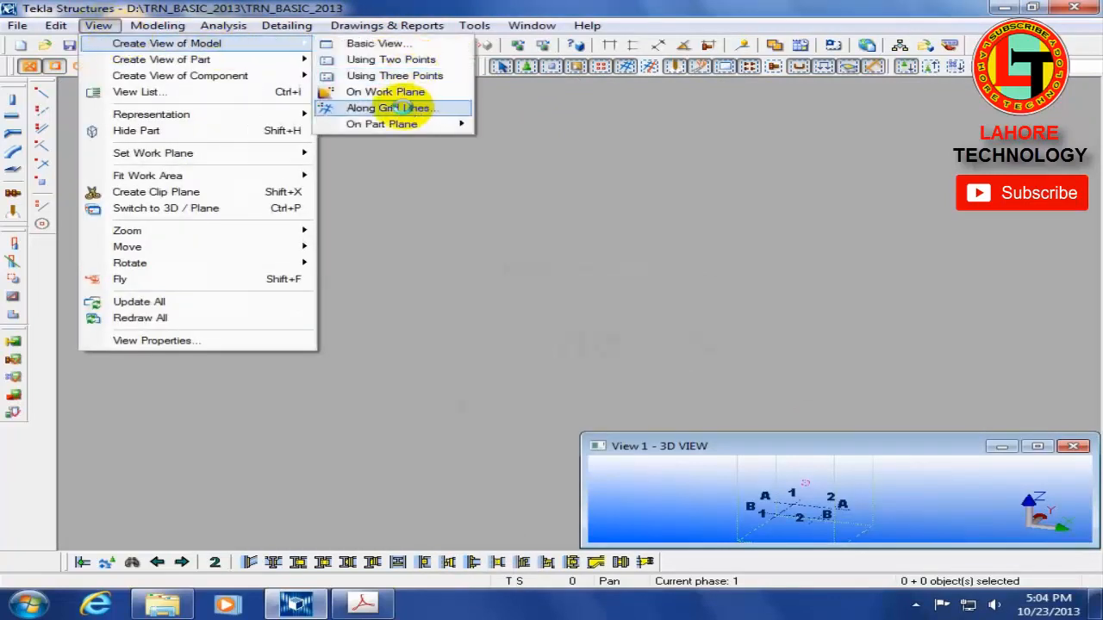
click(411, 110)
drag(438, 374, 487, 196)
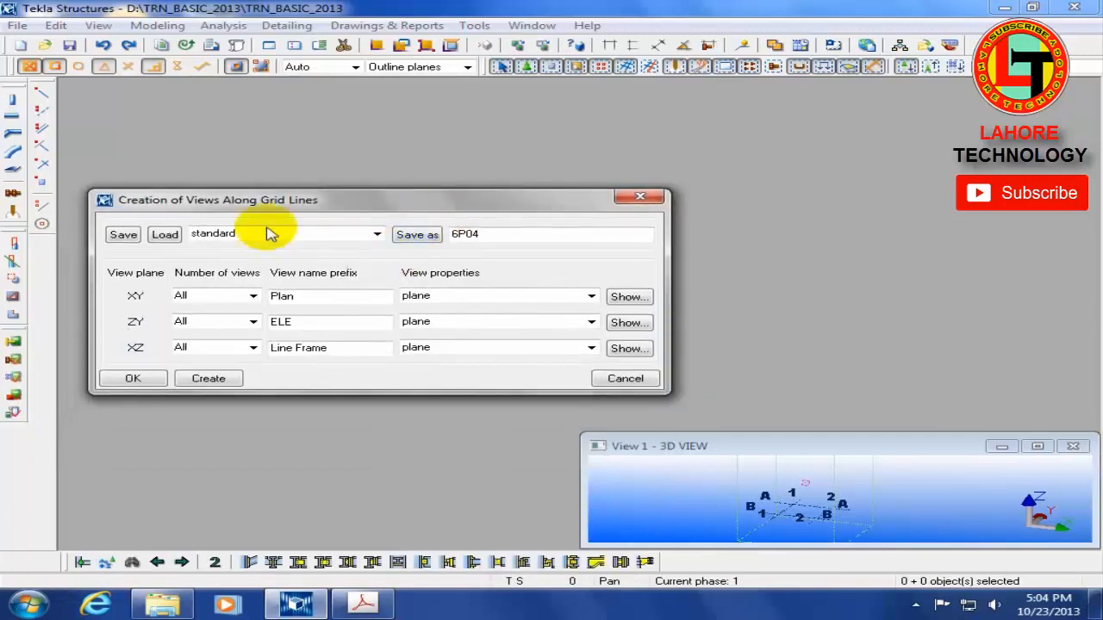
click(623, 297)
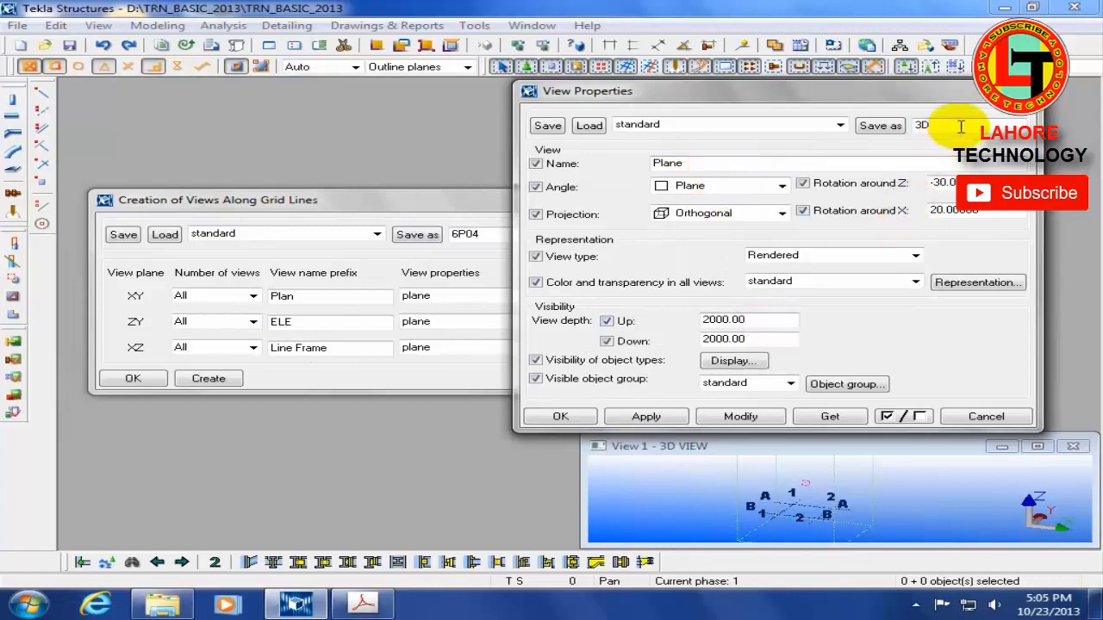
drag(960, 125, 874, 140)
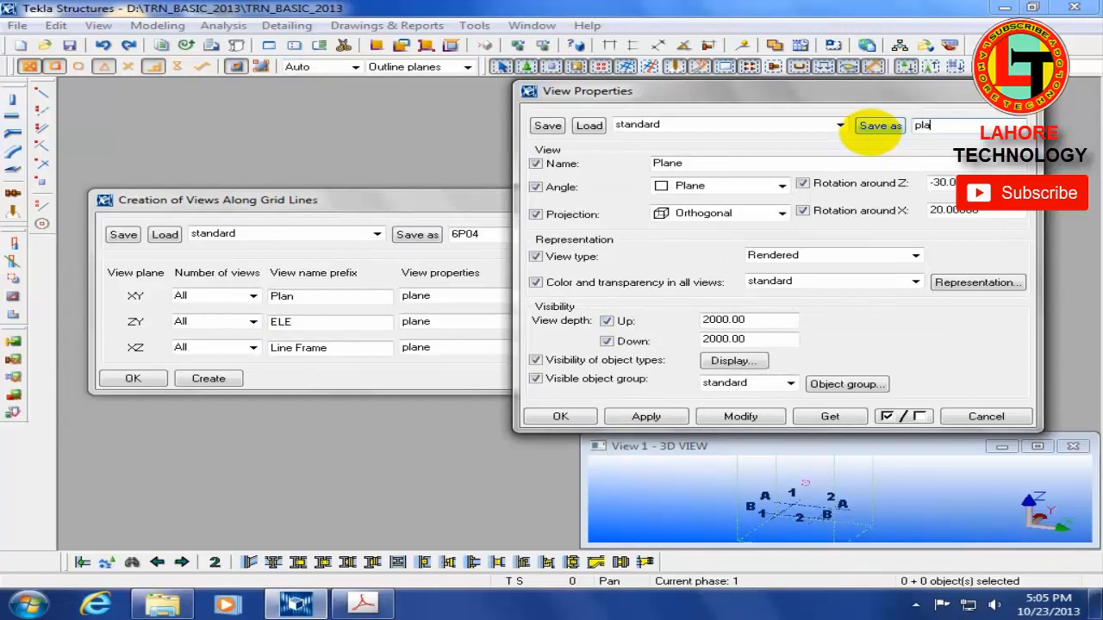
click(883, 125)
Step: Set the plan preset to Wire frame with view depths of 50 up and 500 down, and save it
click(812, 255)
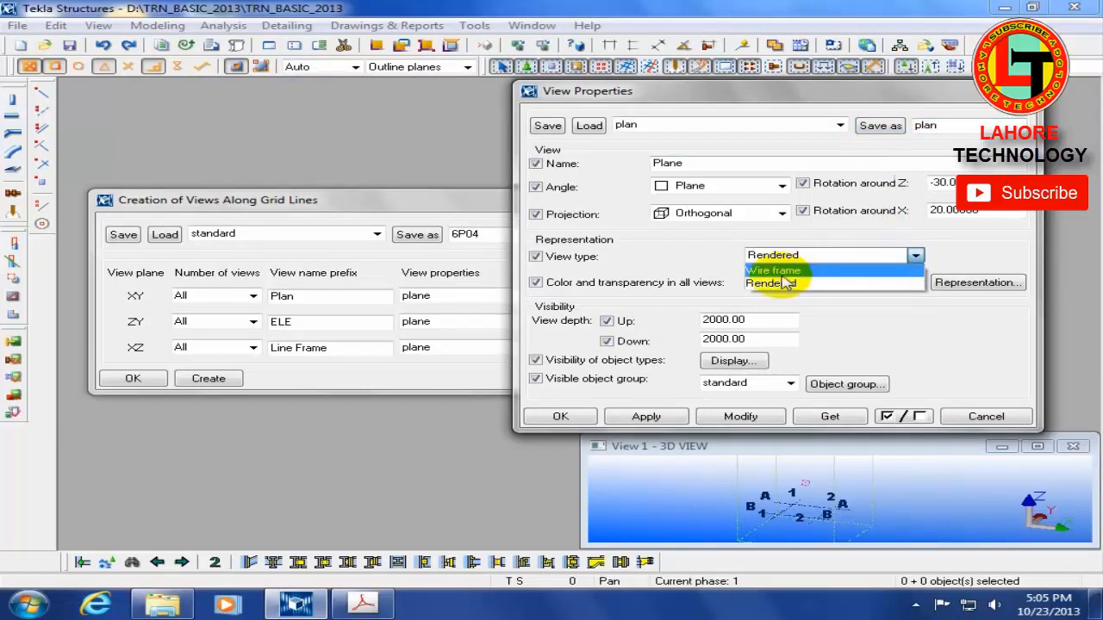
click(773, 271)
double_click(780, 320)
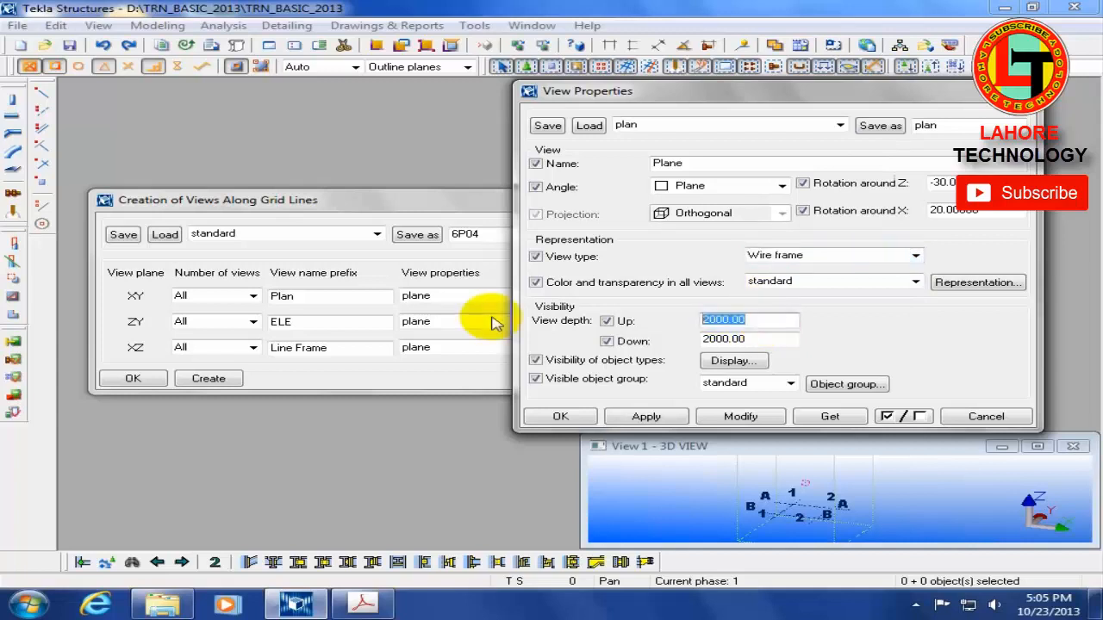
text(50)
key(Tab)
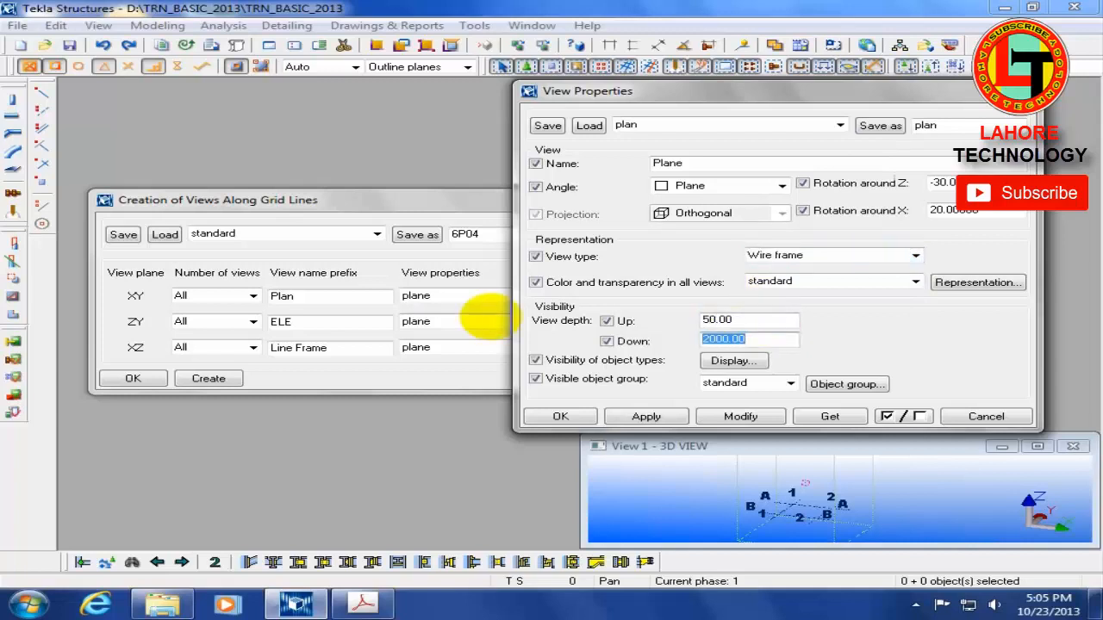
click(881, 126)
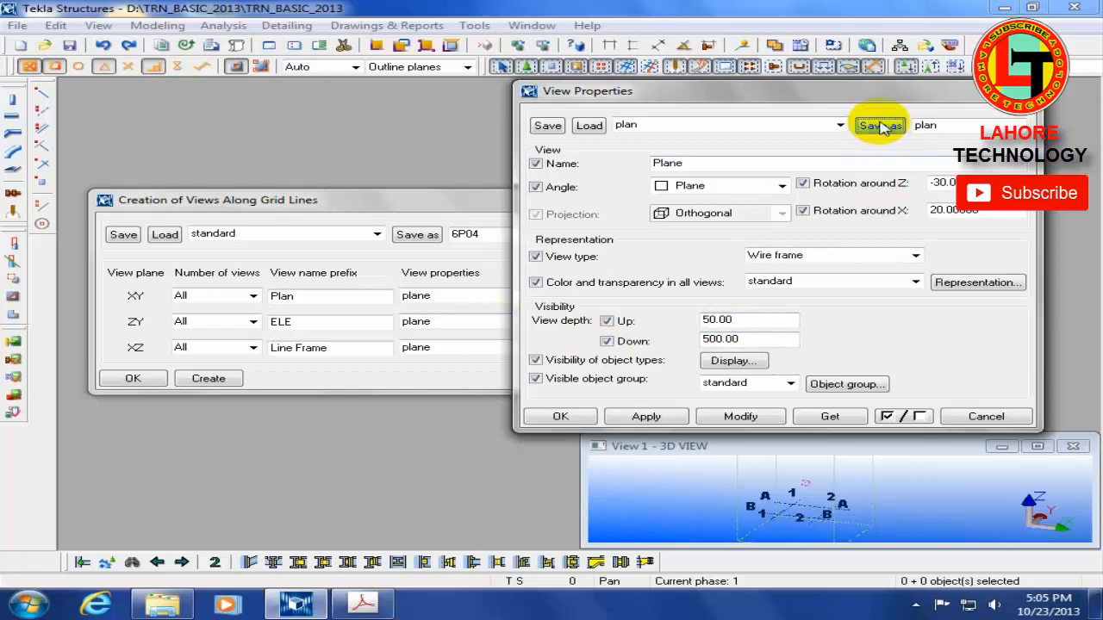
Step: Review the preset's object type visibility settings, save plan again and close the view properties
click(742, 361)
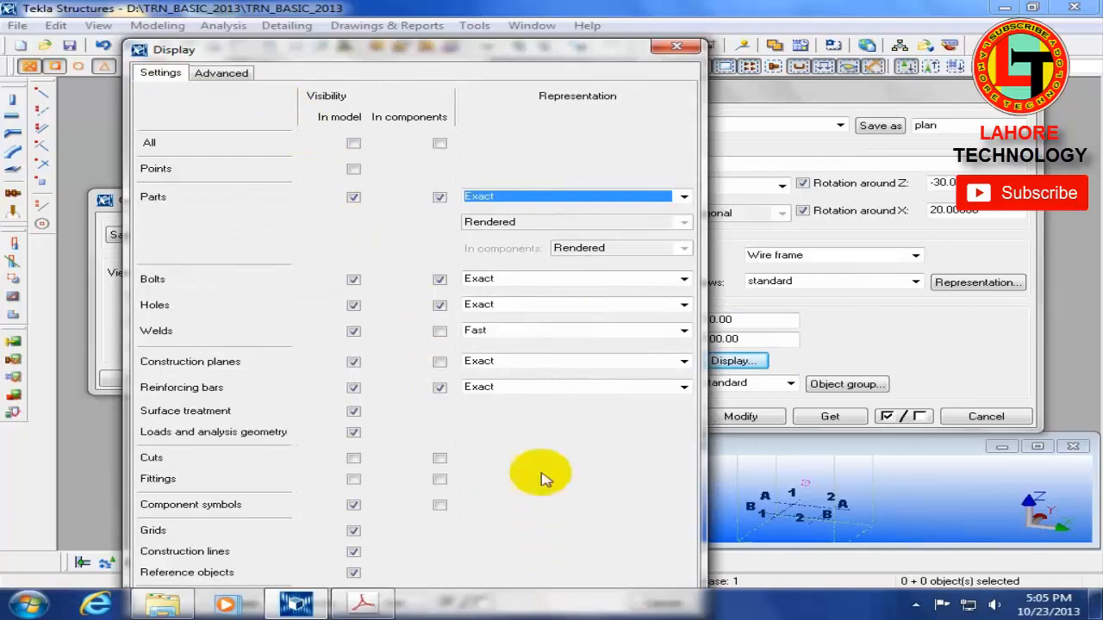
click(678, 48)
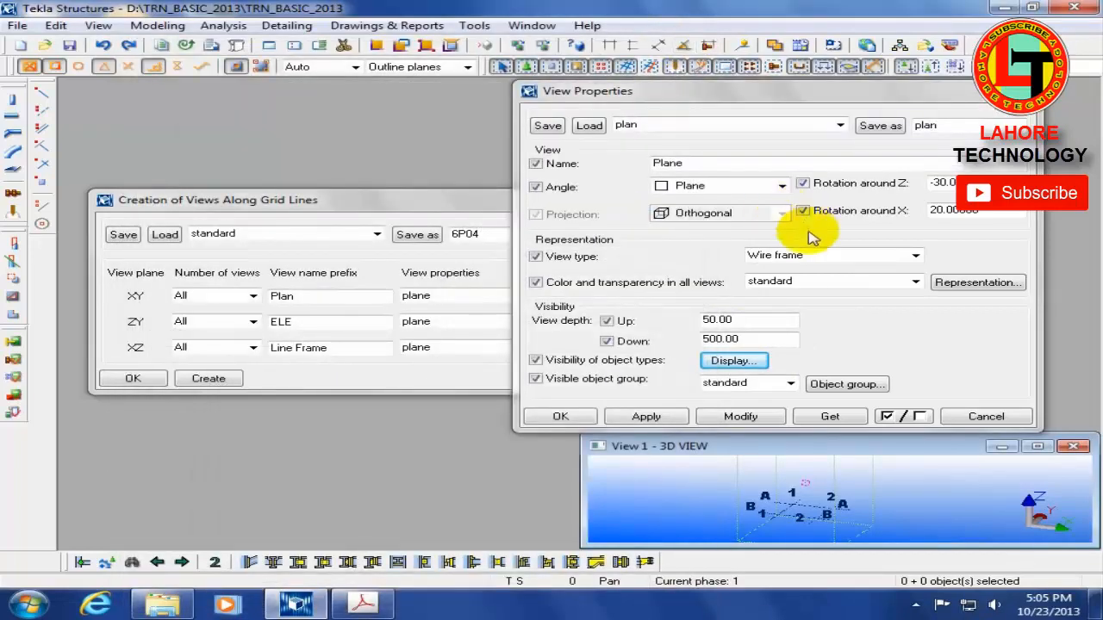
click(893, 126)
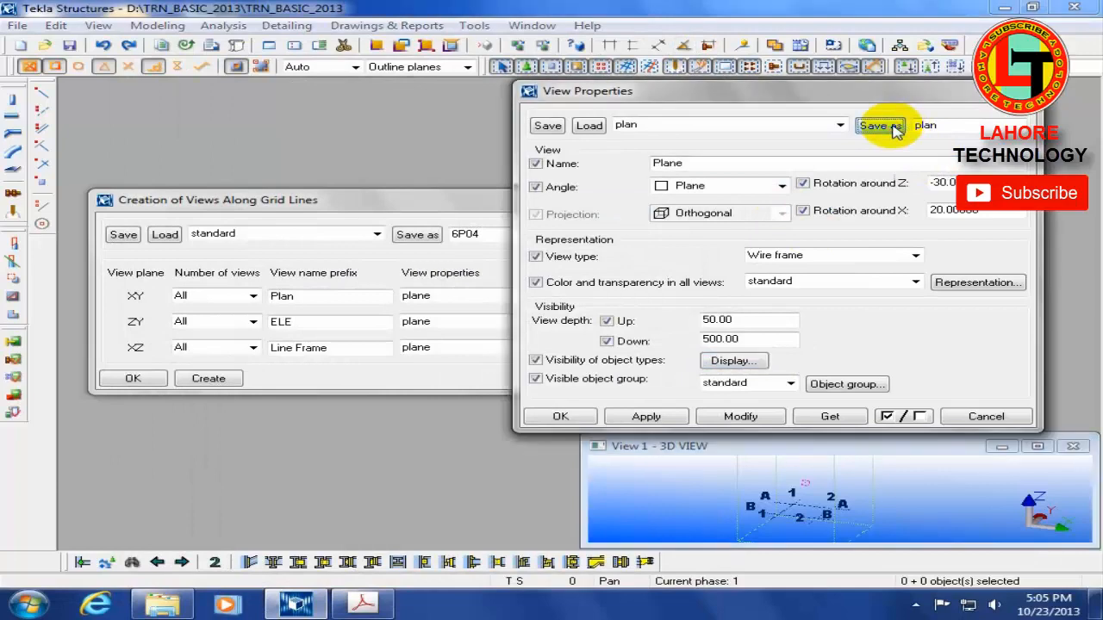
click(982, 416)
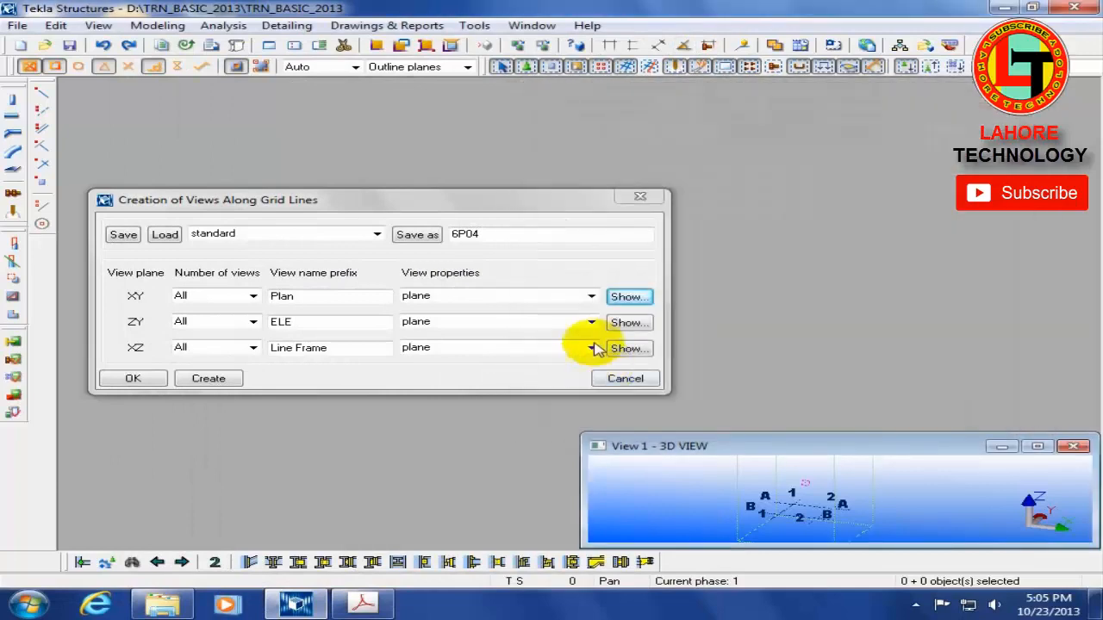
Step: Look for the plan preset among the XY view properties and cancel the creation of grid line views
click(591, 297)
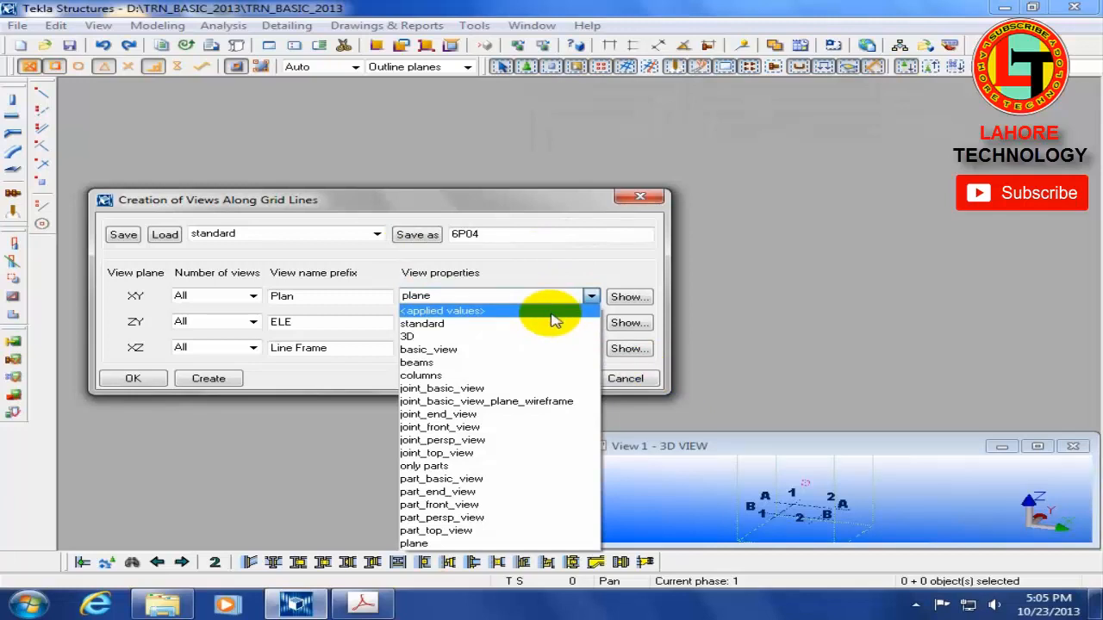
click(628, 378)
click(628, 378)
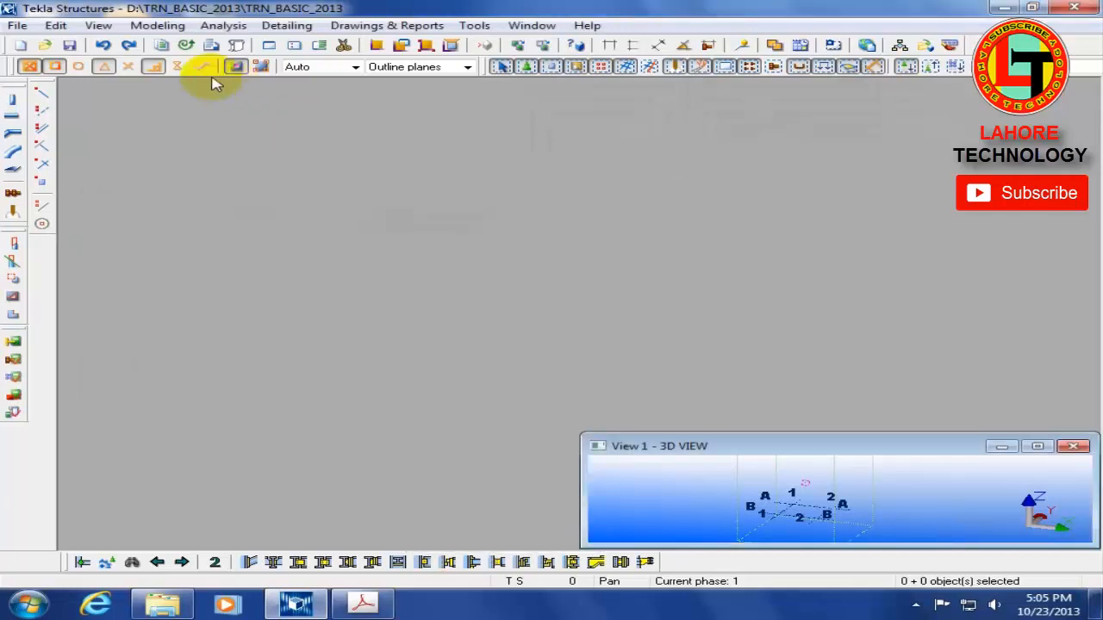
Step: Start creating views along grid lines again and assign the plan preset to the XY views
click(98, 25)
mouse_move(129, 43)
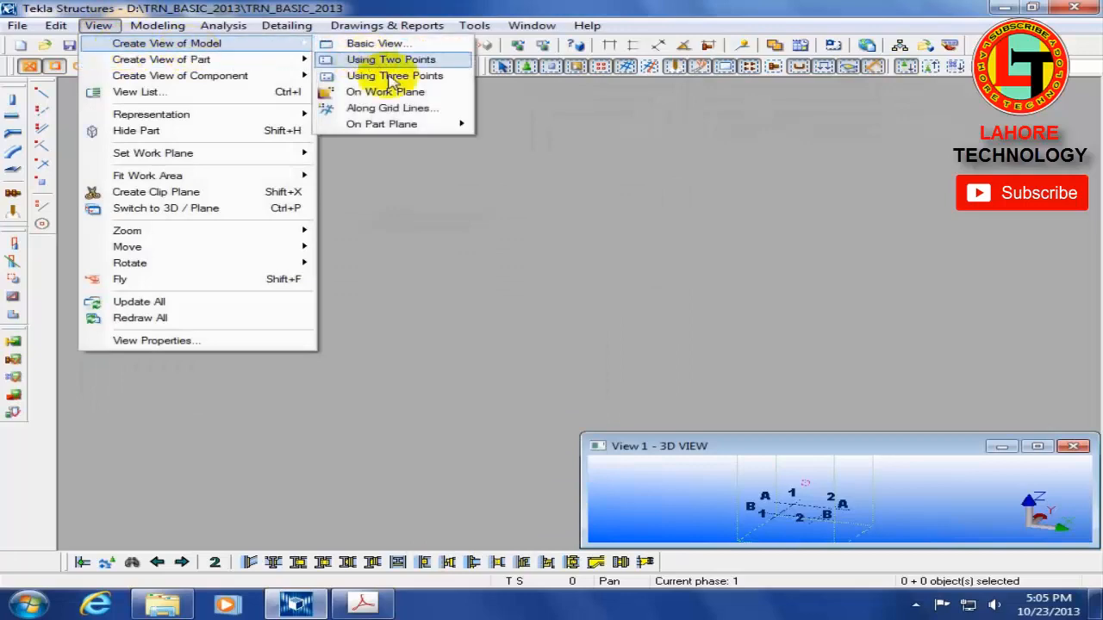
click(392, 108)
click(625, 298)
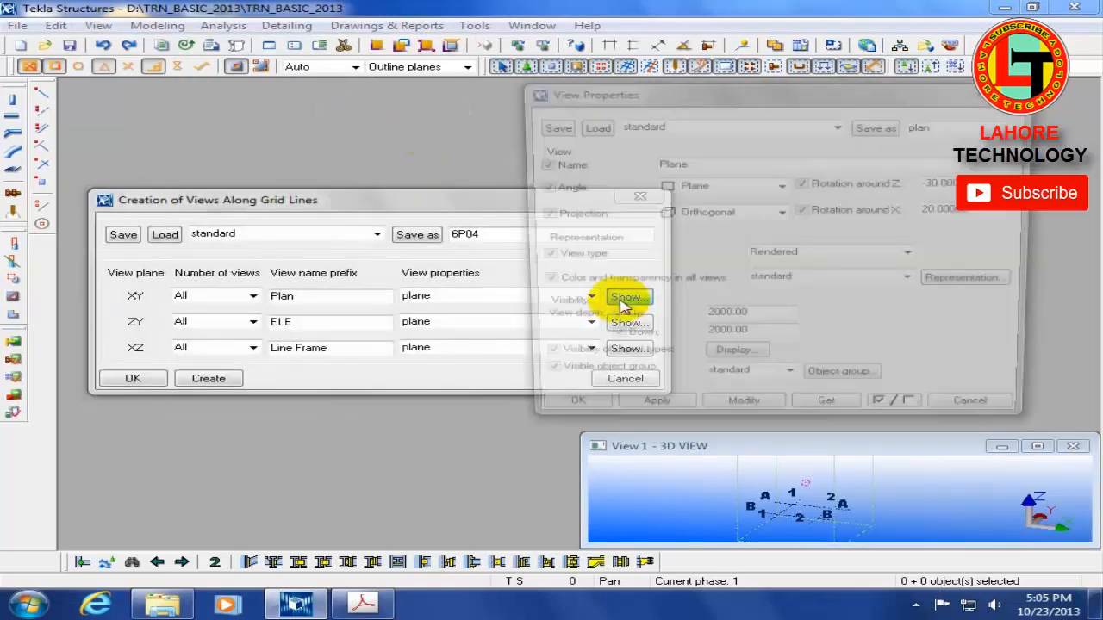
click(972, 401)
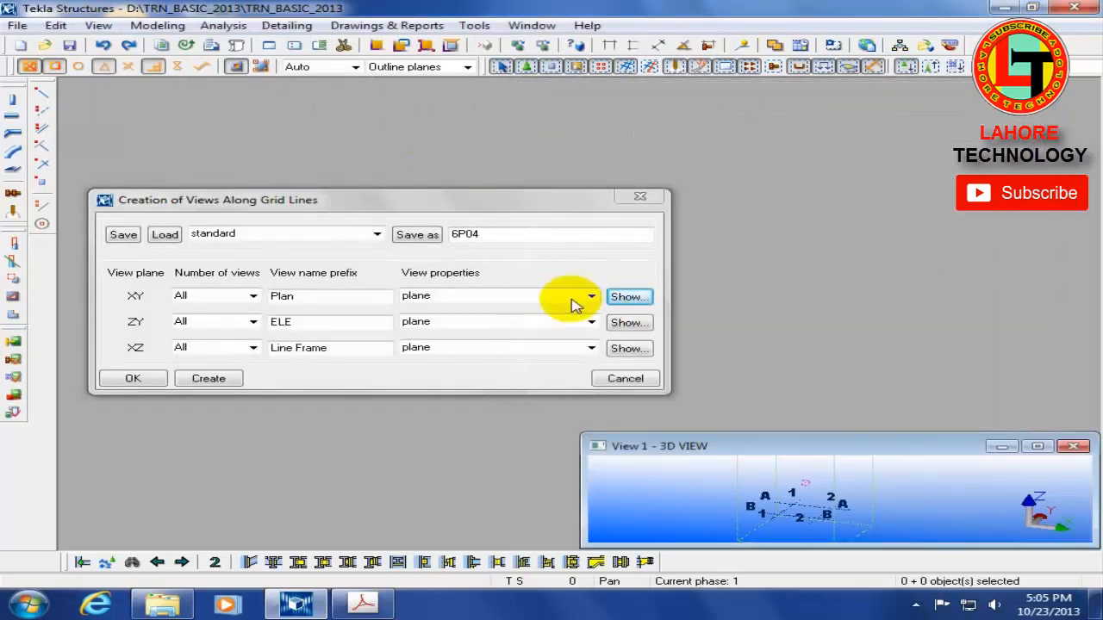
click(591, 296)
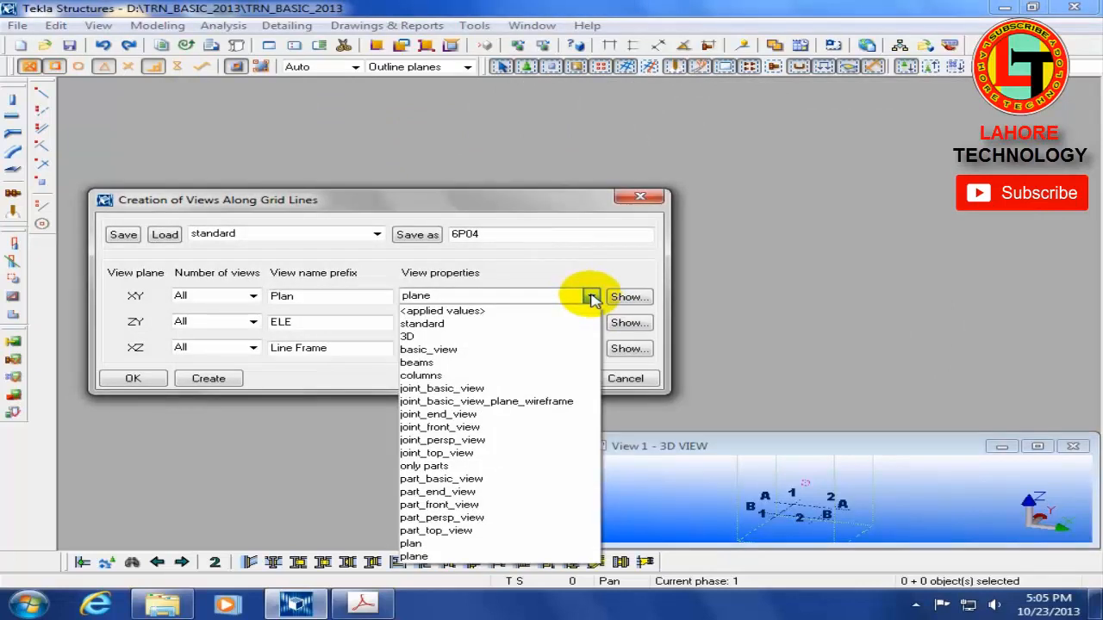
click(484, 546)
Step: Open the ZY plane's view properties and save them as a new preset named Elevation
click(627, 324)
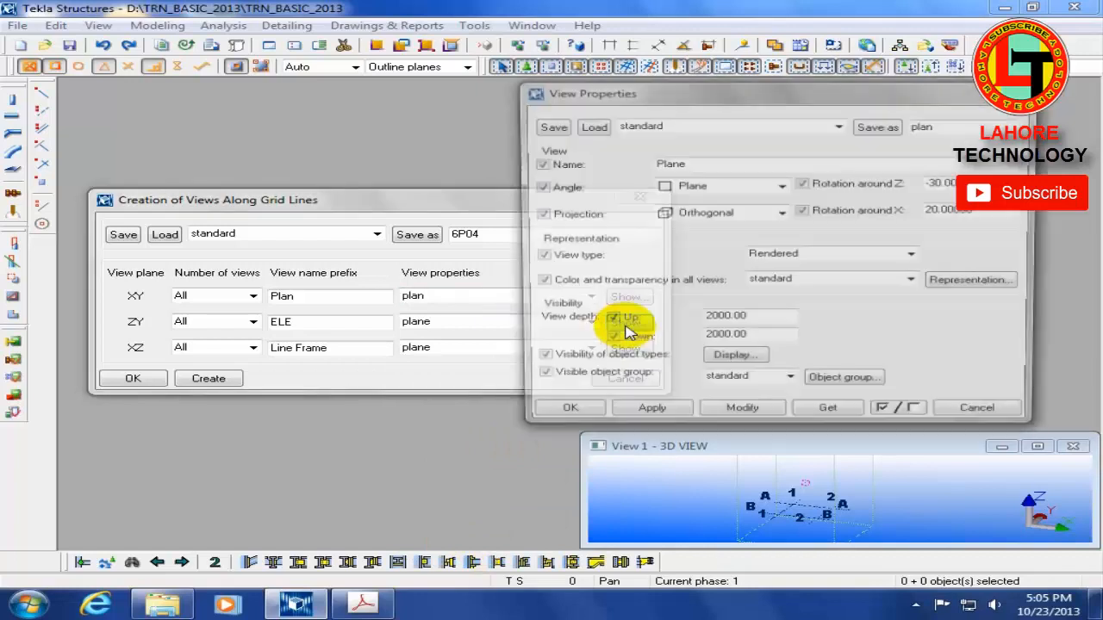
drag(964, 127, 803, 123)
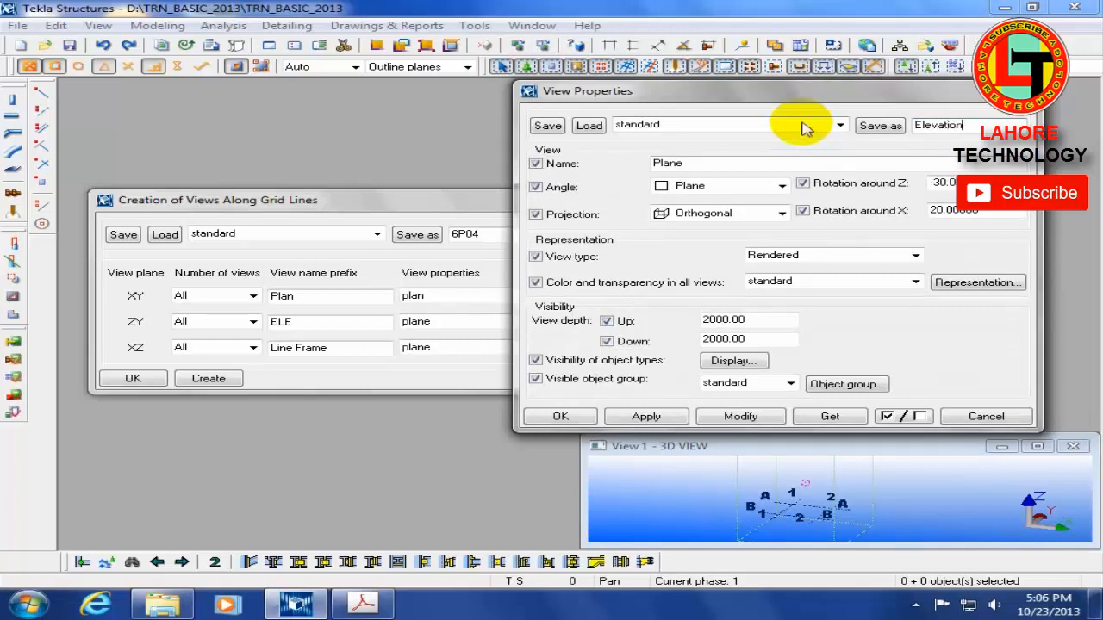
click(876, 125)
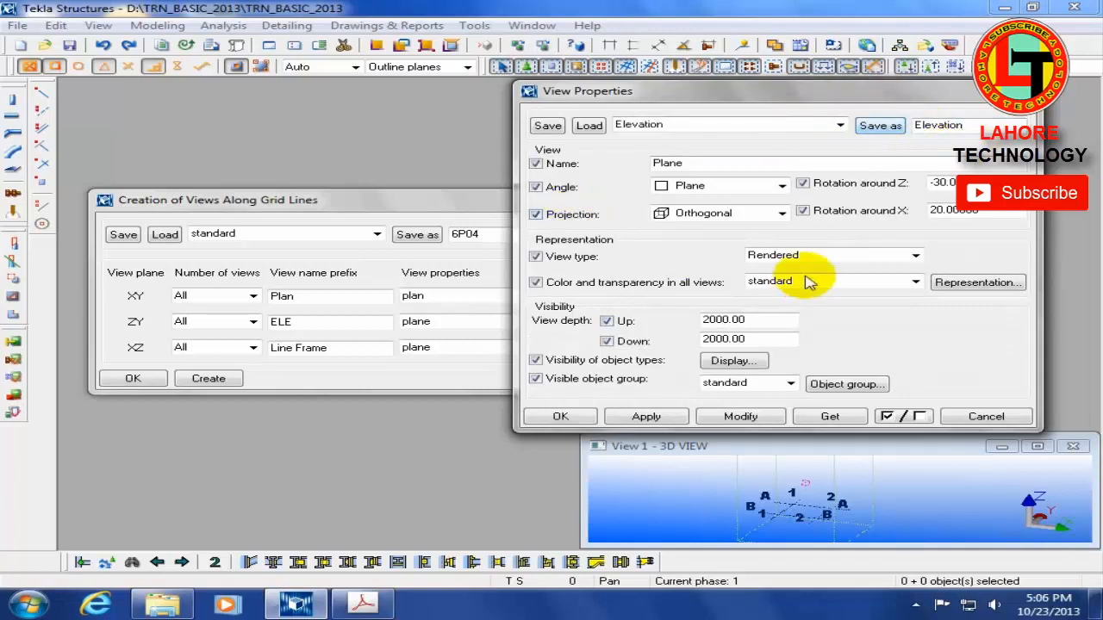
Step: Set the Elevation preset to Wire frame with view depths of 300 up and 300 down, save it and close the view properties
click(825, 255)
click(775, 281)
double_click(727, 320)
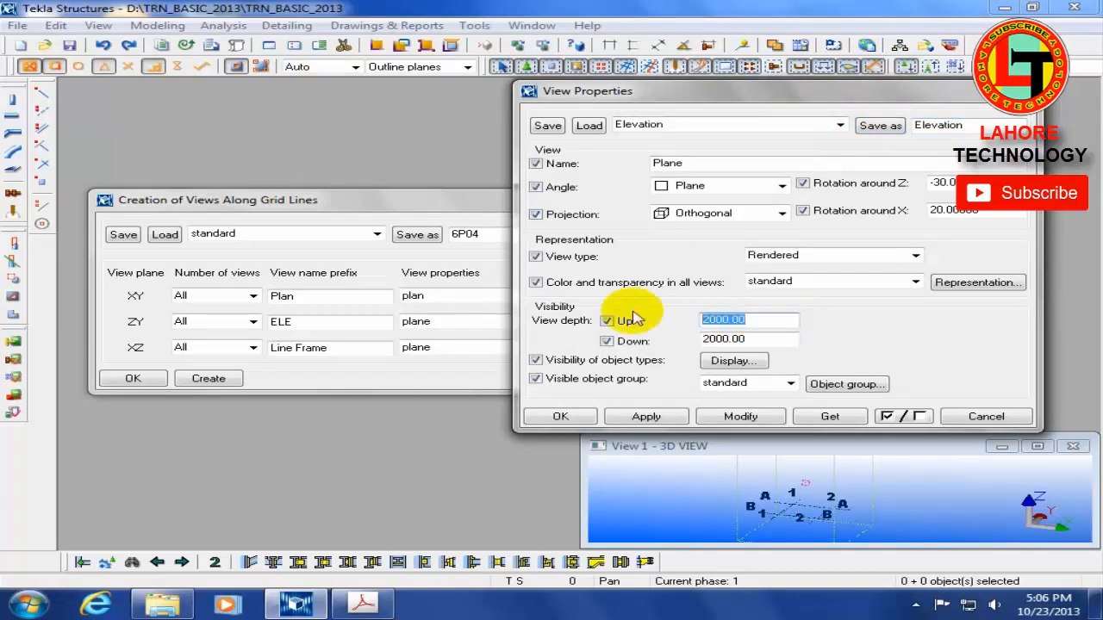
click(813, 253)
click(805, 275)
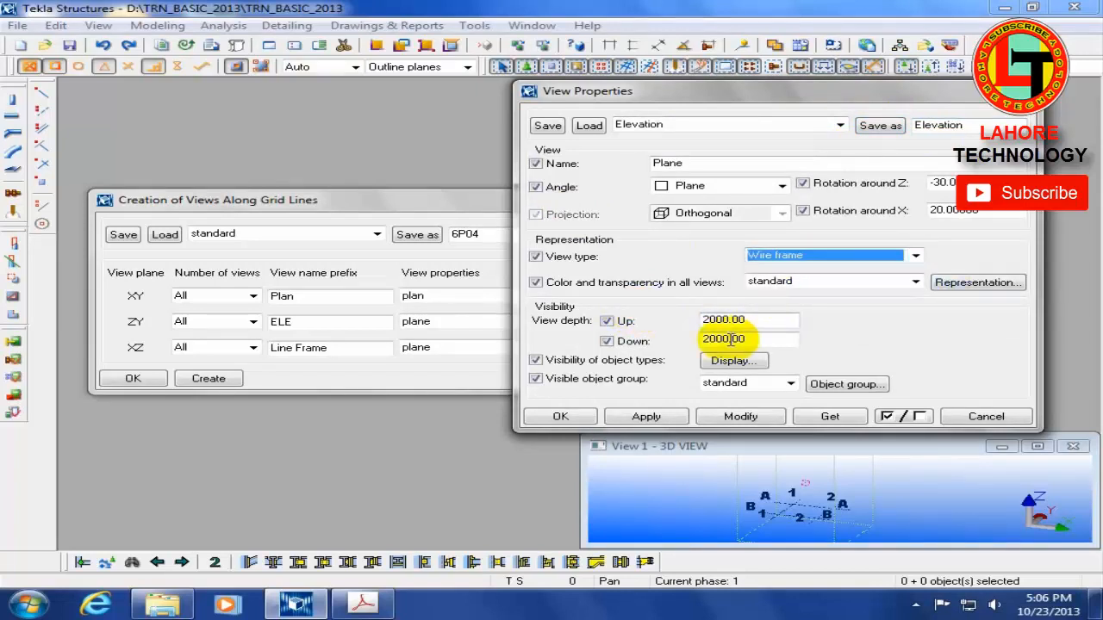
double_click(740, 320)
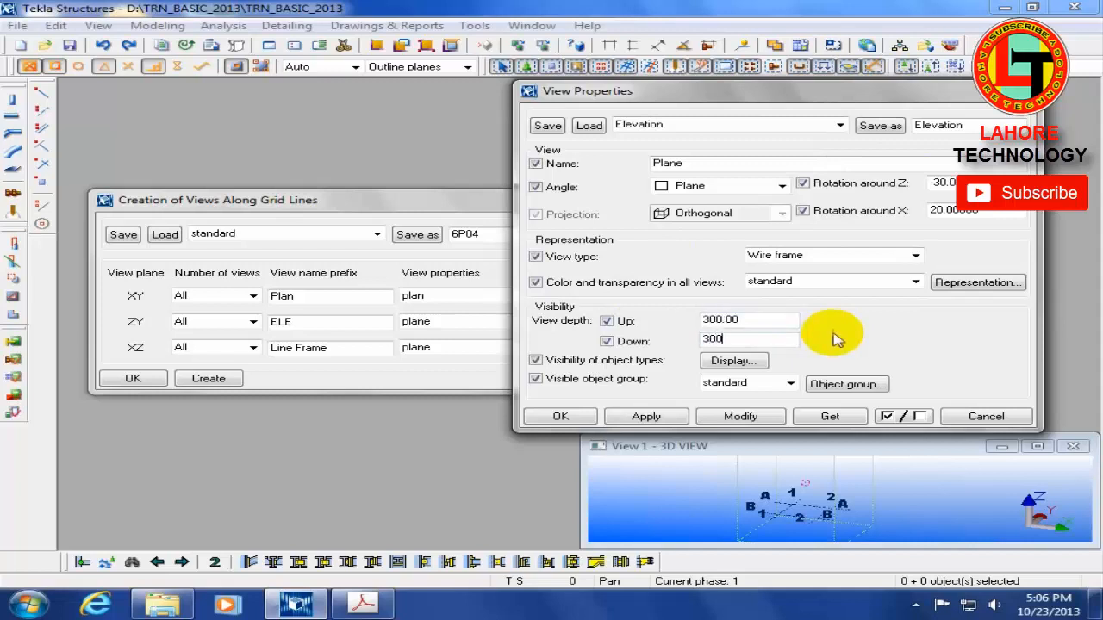
click(885, 130)
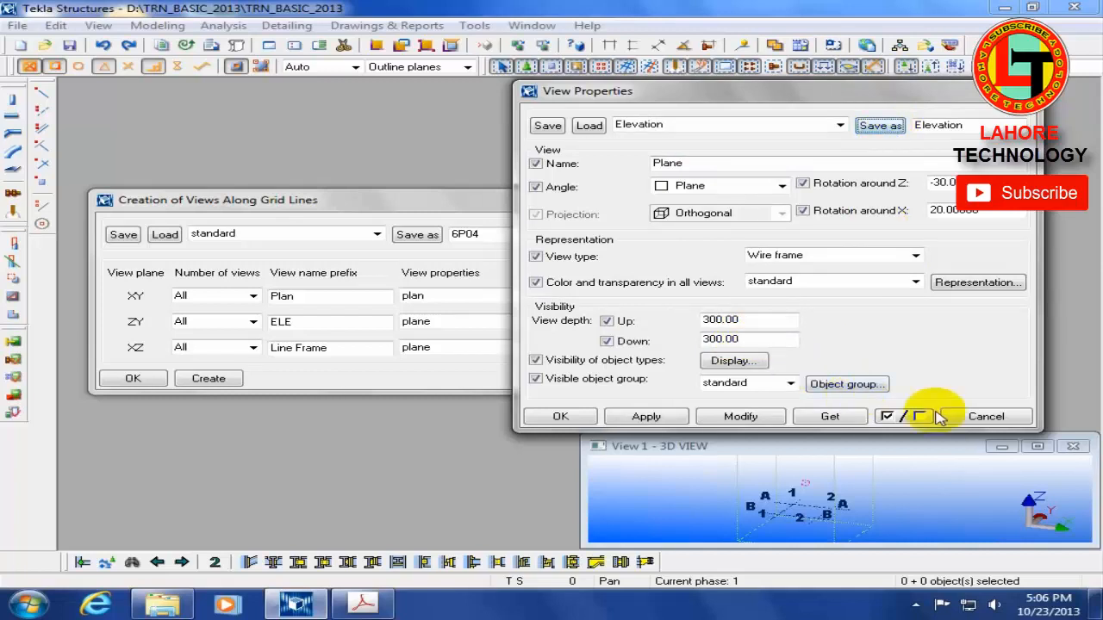
click(986, 417)
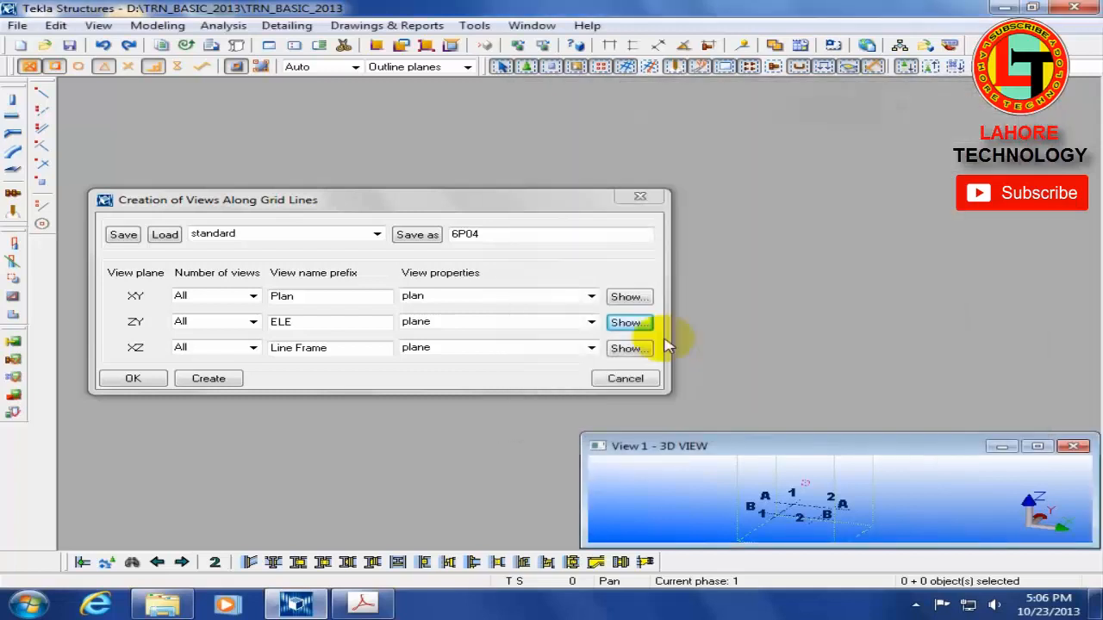
Step: Look for the Elevation preset among the ZY view properties and close the grid line view settings
click(590, 323)
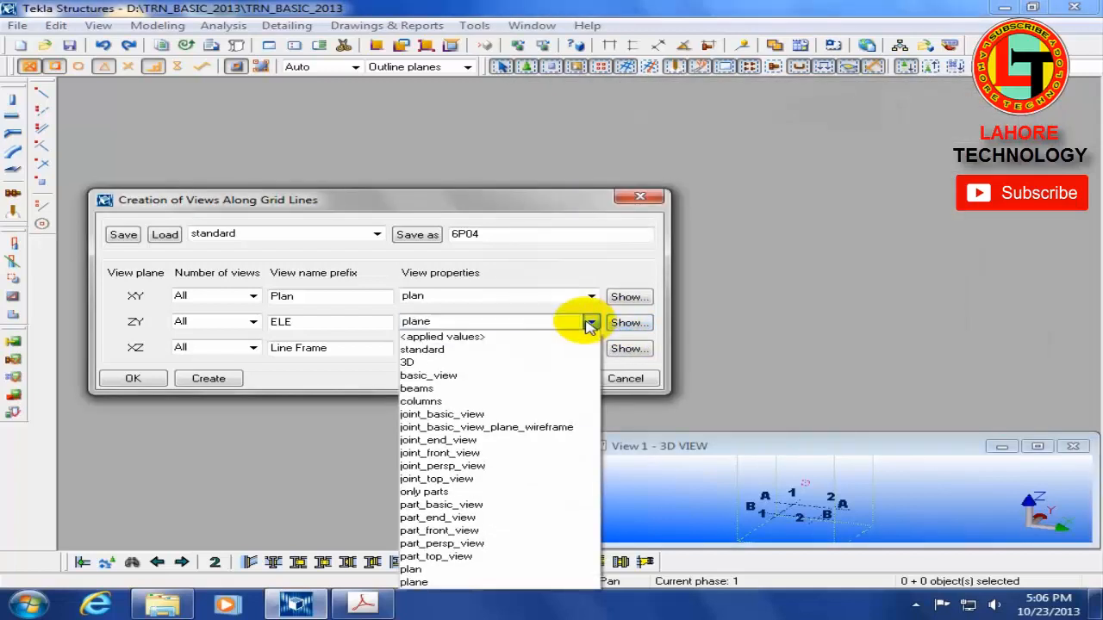
click(639, 198)
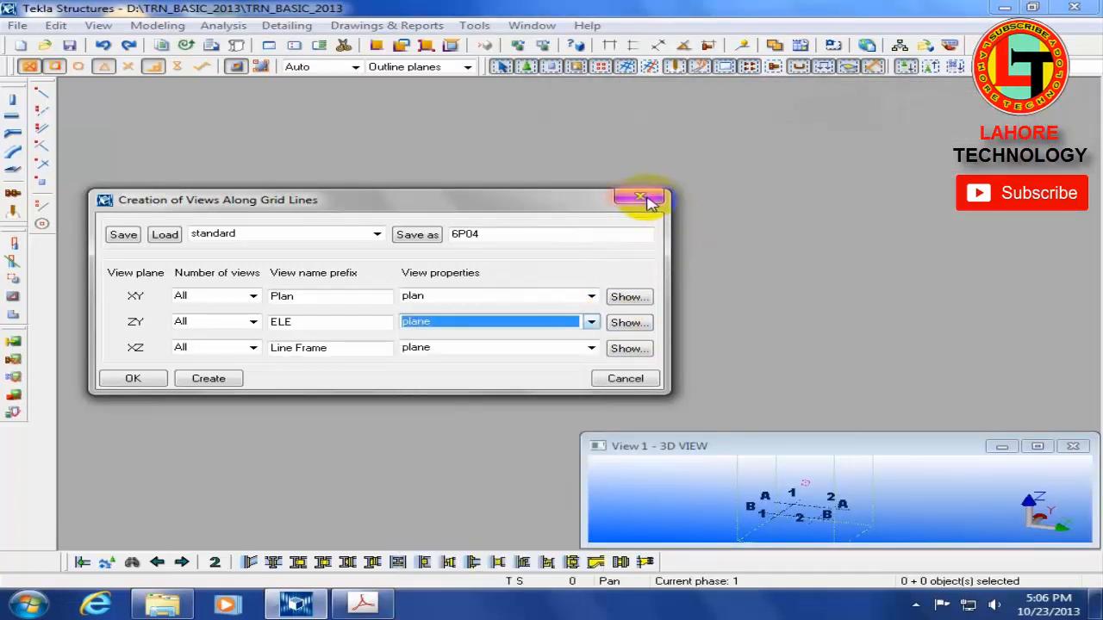
click(639, 197)
Step: Reopen the grid line view settings and assign the plan preset to the XY views and Elevation to the ZY and XZ views
click(97, 25)
mouse_move(231, 43)
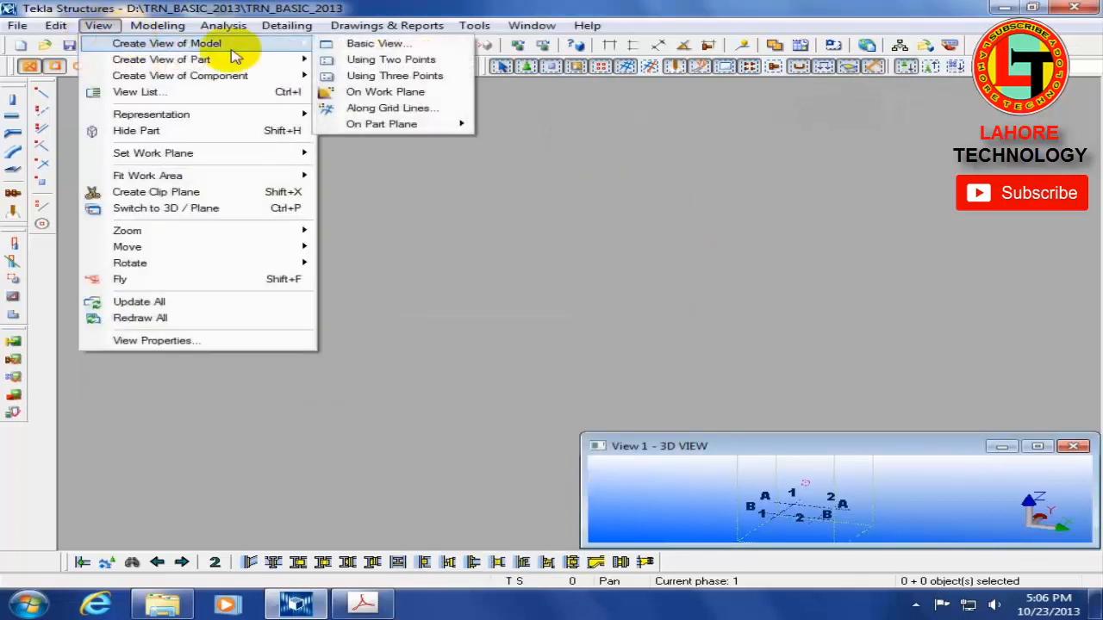
click(401, 109)
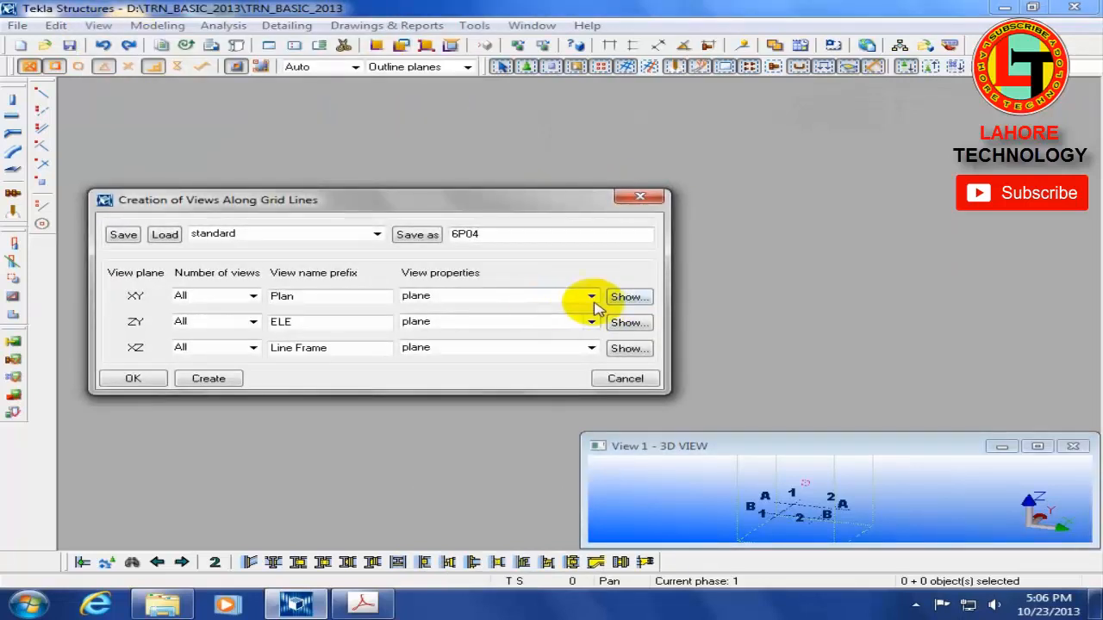
click(591, 297)
click(475, 557)
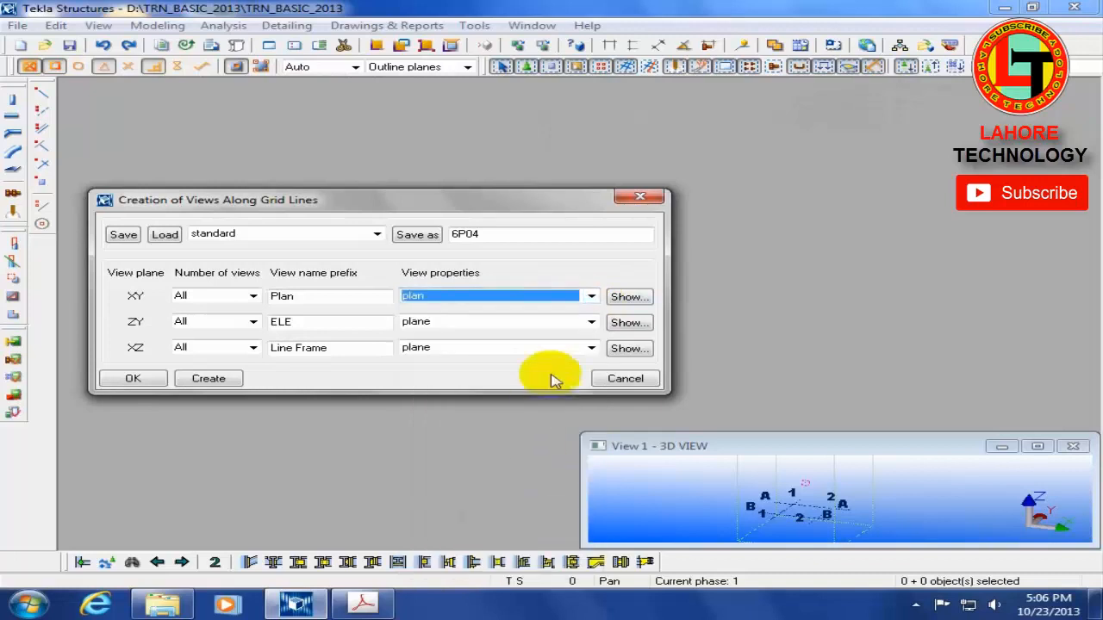
click(591, 324)
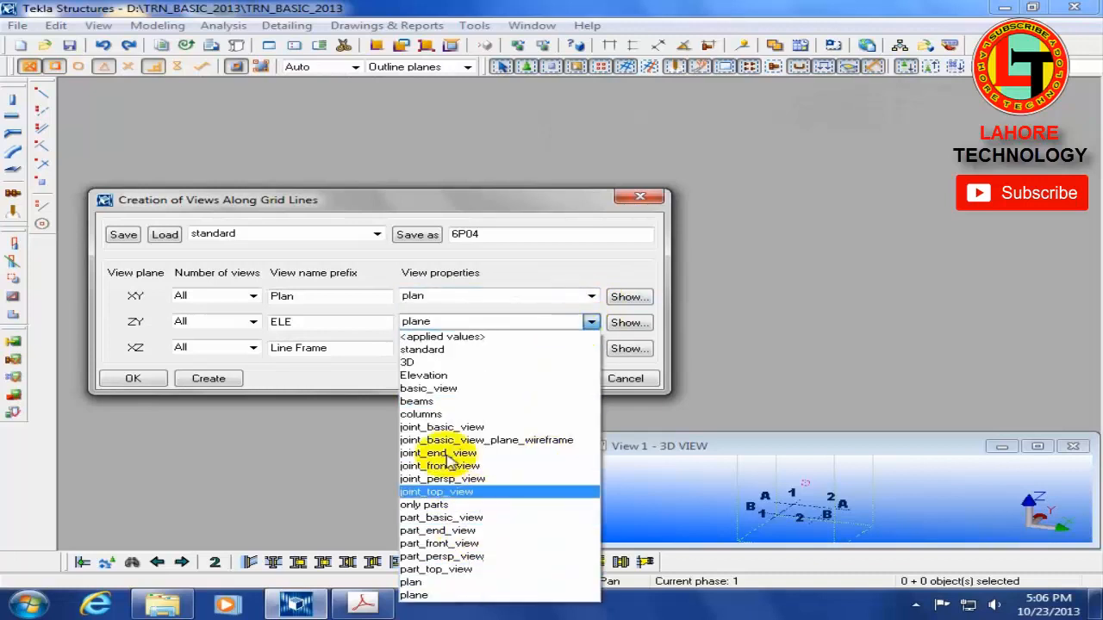
click(423, 375)
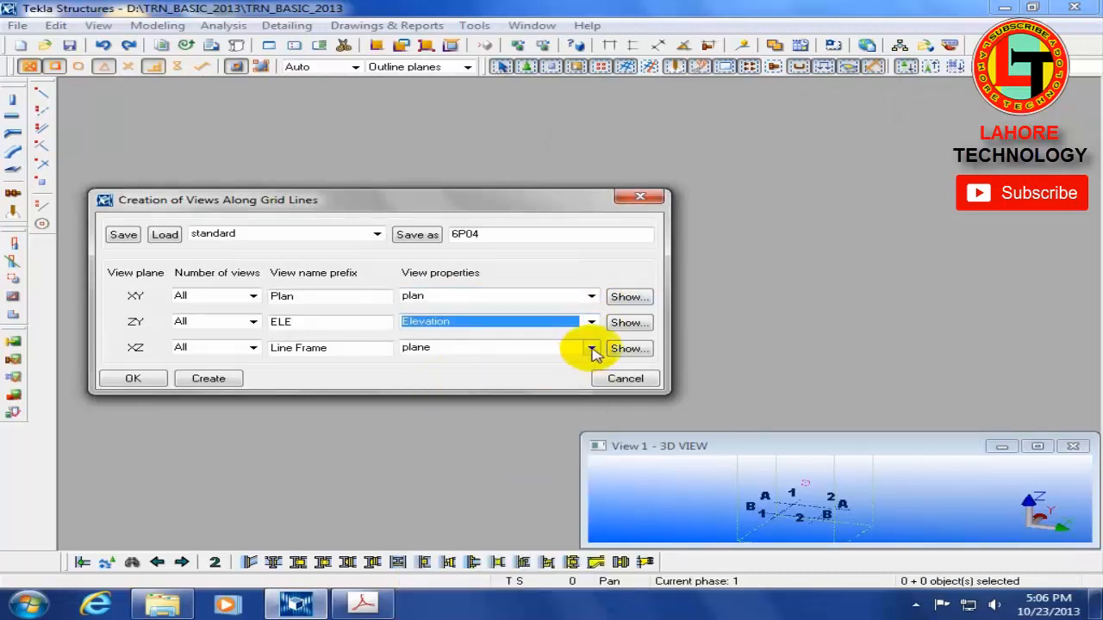
click(591, 348)
click(427, 112)
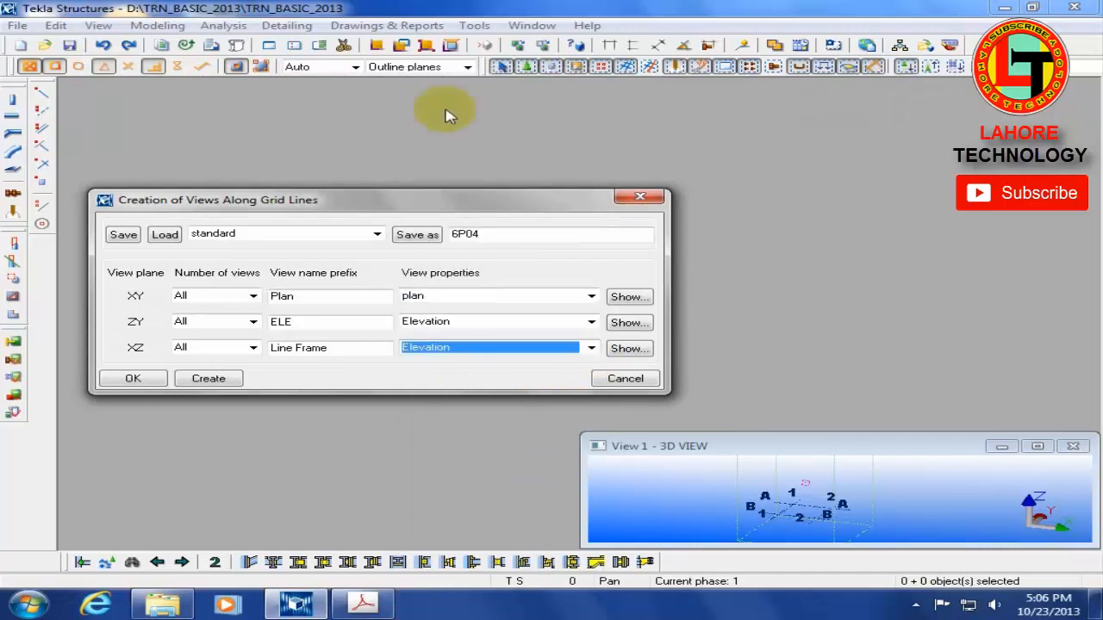
Step: Save the grid line view settings as 6P04, create the views, and maximize the 3D view
click(417, 235)
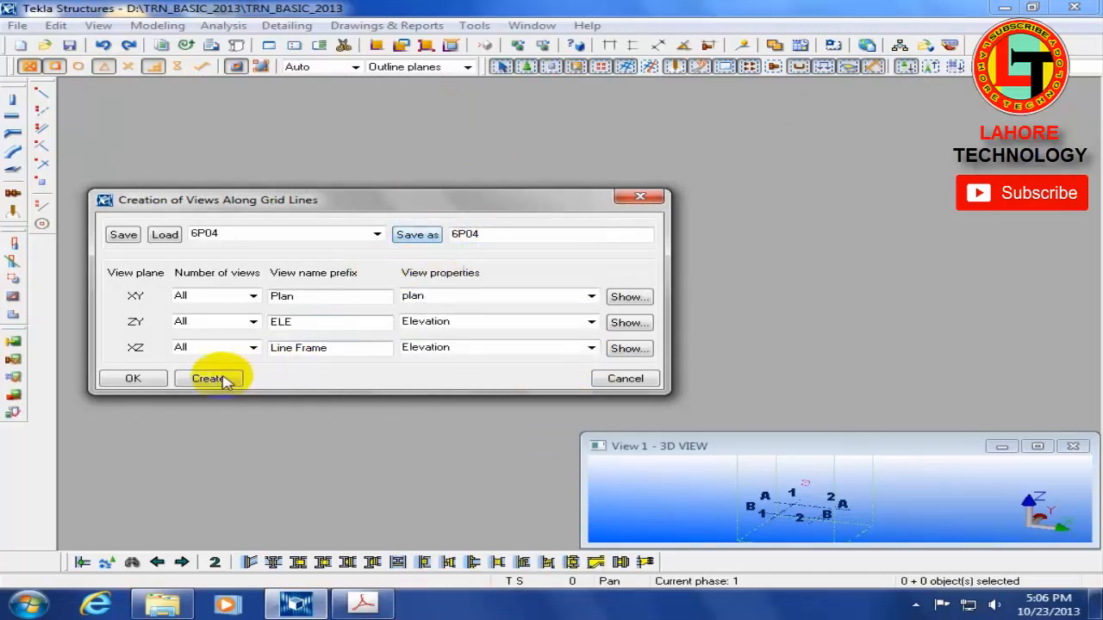
click(208, 379)
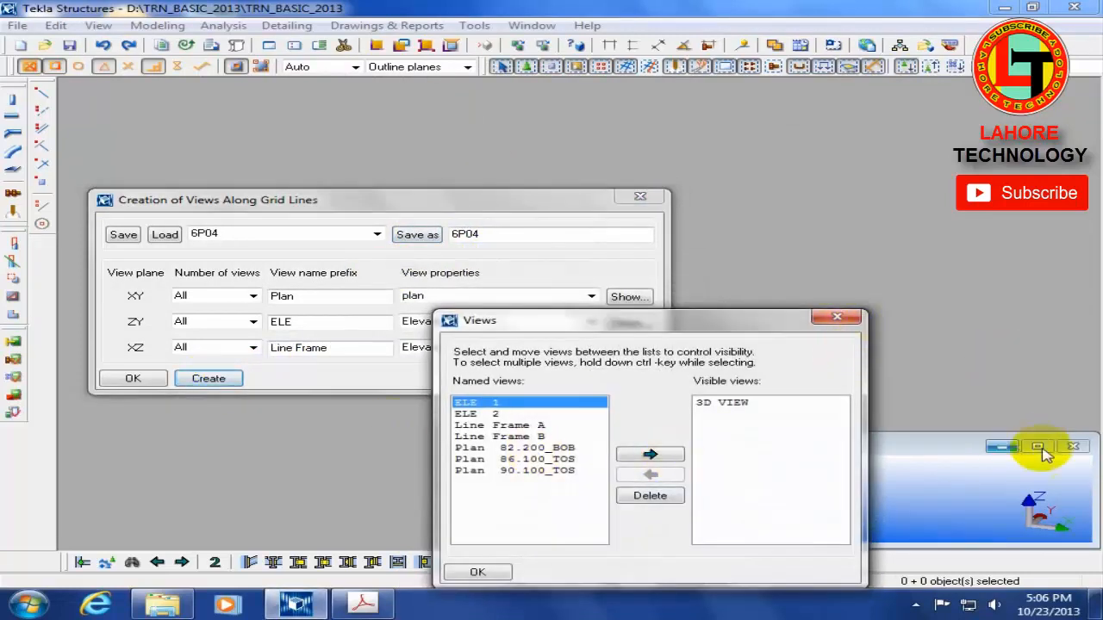
click(1038, 448)
click(639, 197)
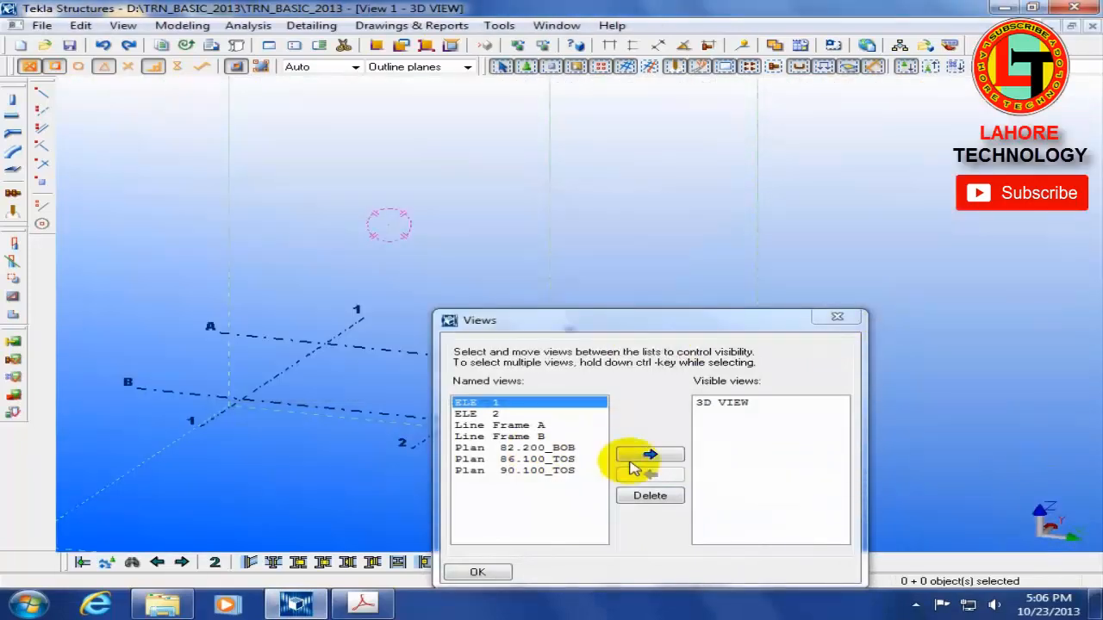
Step: Display the ELE 1 view and examine its view type and view depths in its properties
double_click(507, 404)
double_click(261, 205)
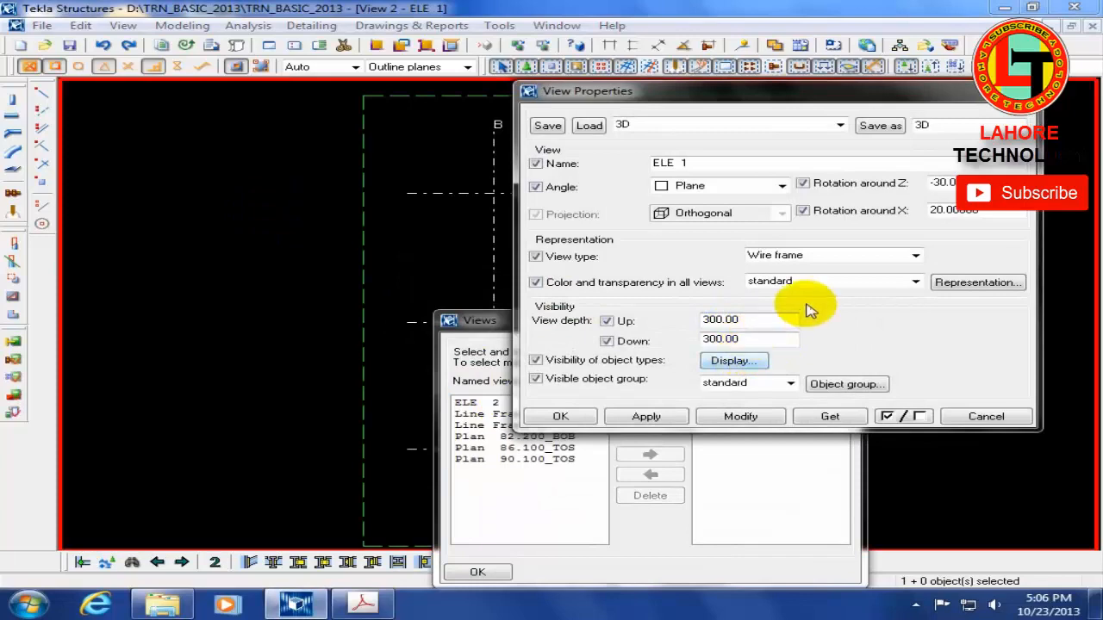
click(985, 417)
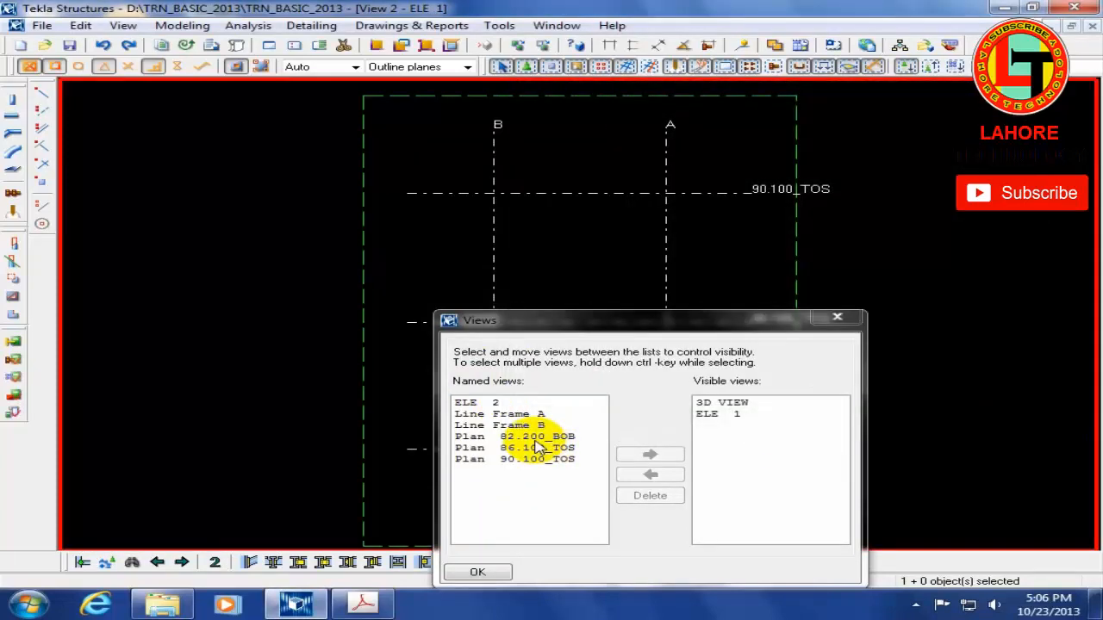
Step: Display the Plan 82.200_BOB view, examine its view depths in its properties, and close the list of views
double_click(534, 437)
double_click(241, 313)
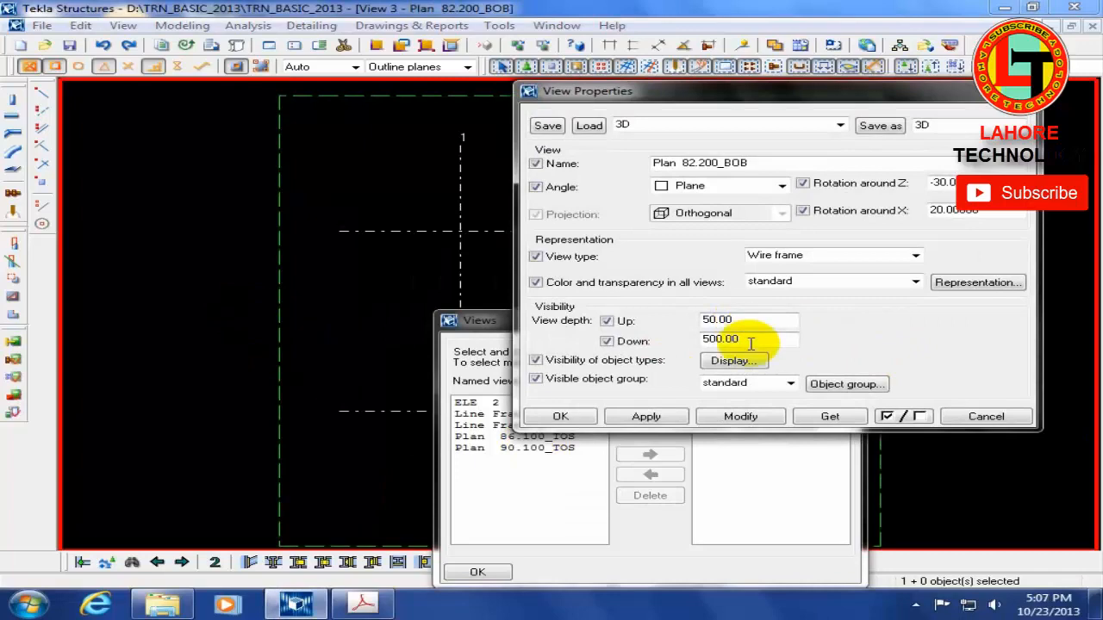
click(985, 416)
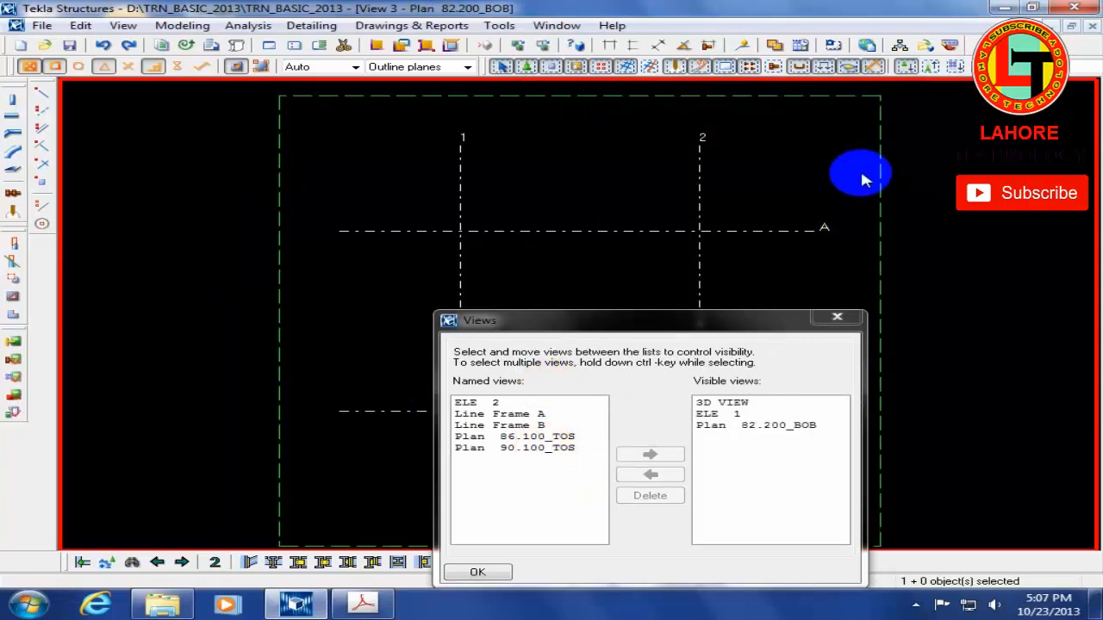
click(837, 316)
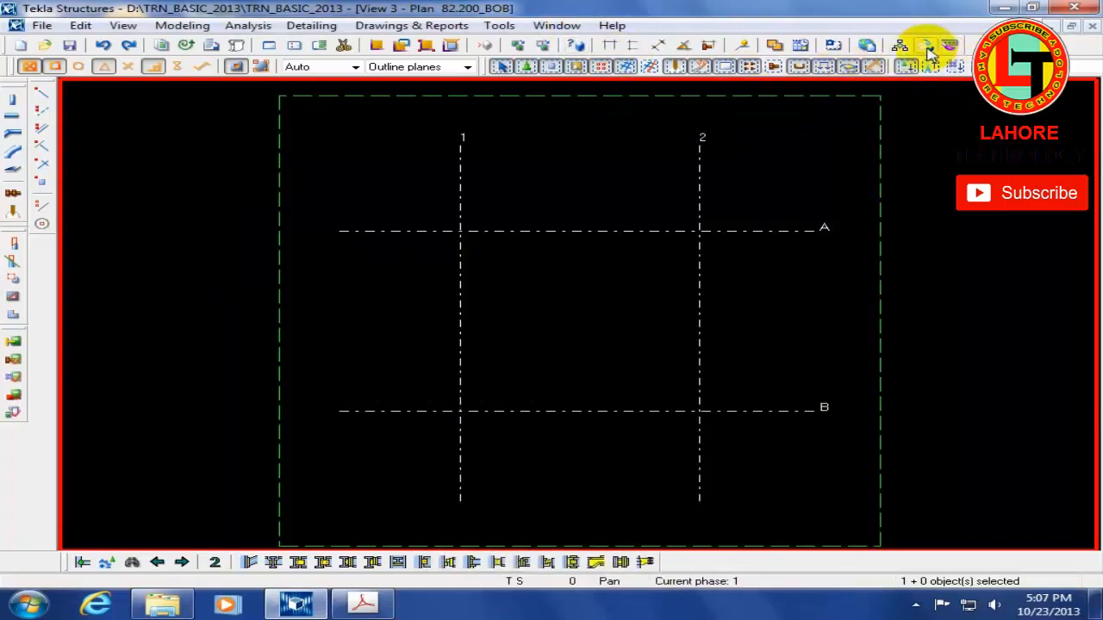
Step: Open the attributes folder inside the model folder and examine the saved grid and view preset files
click(919, 608)
click(943, 374)
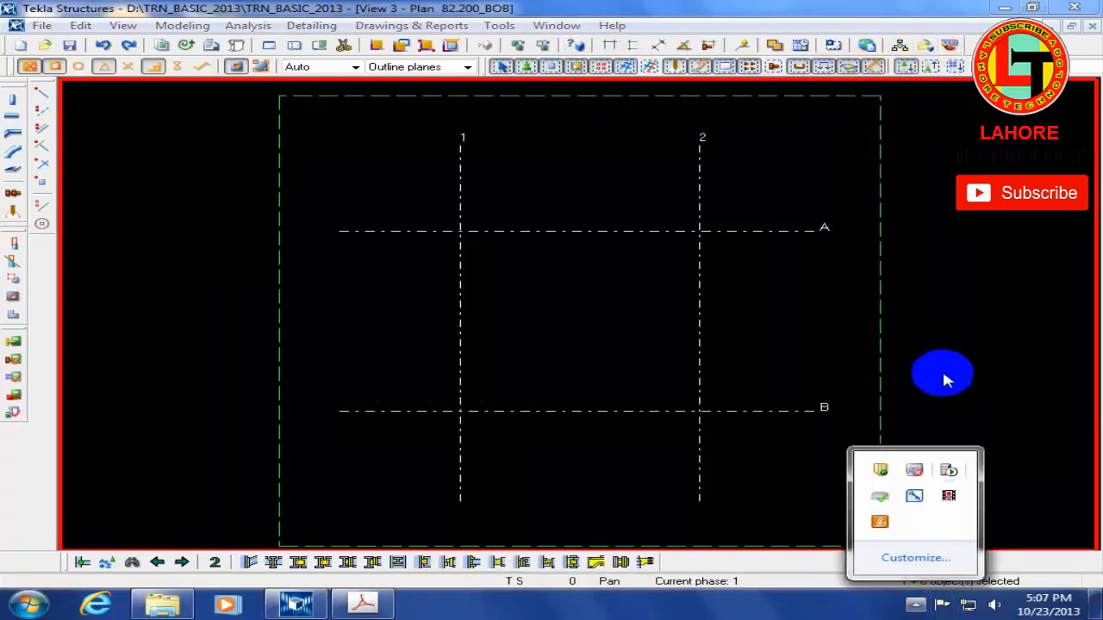
click(925, 47)
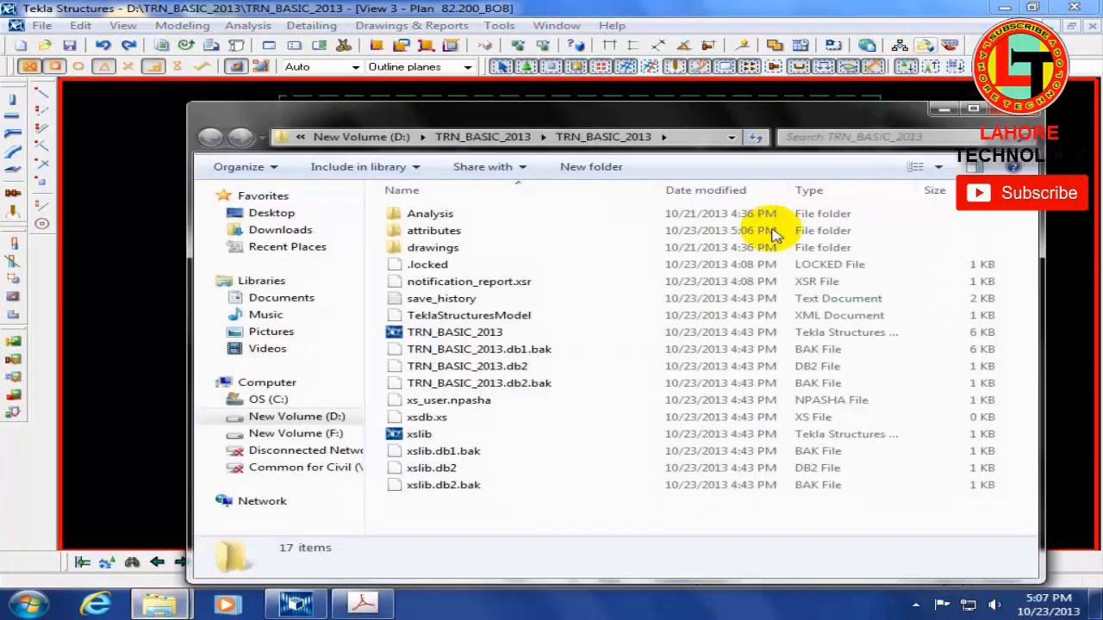
double_click(476, 230)
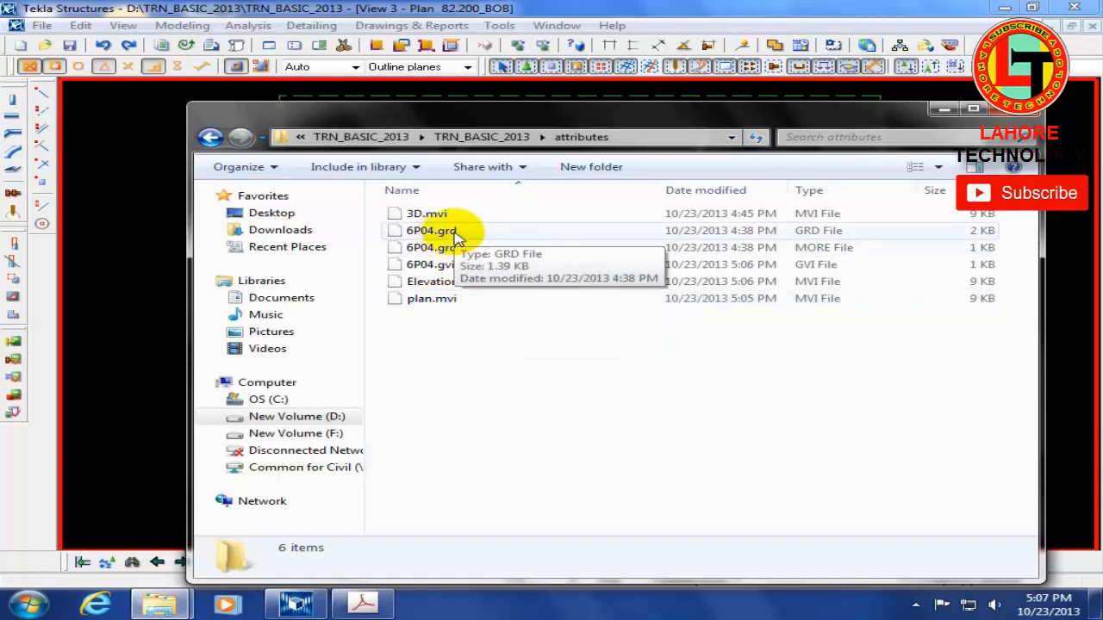
drag(509, 370, 370, 190)
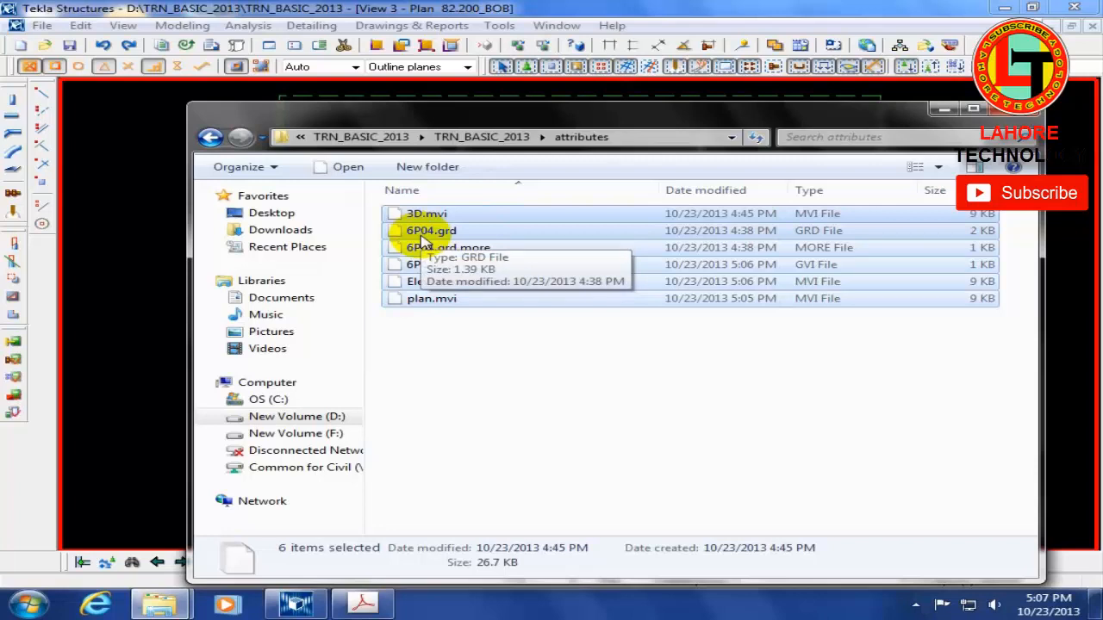
click(526, 351)
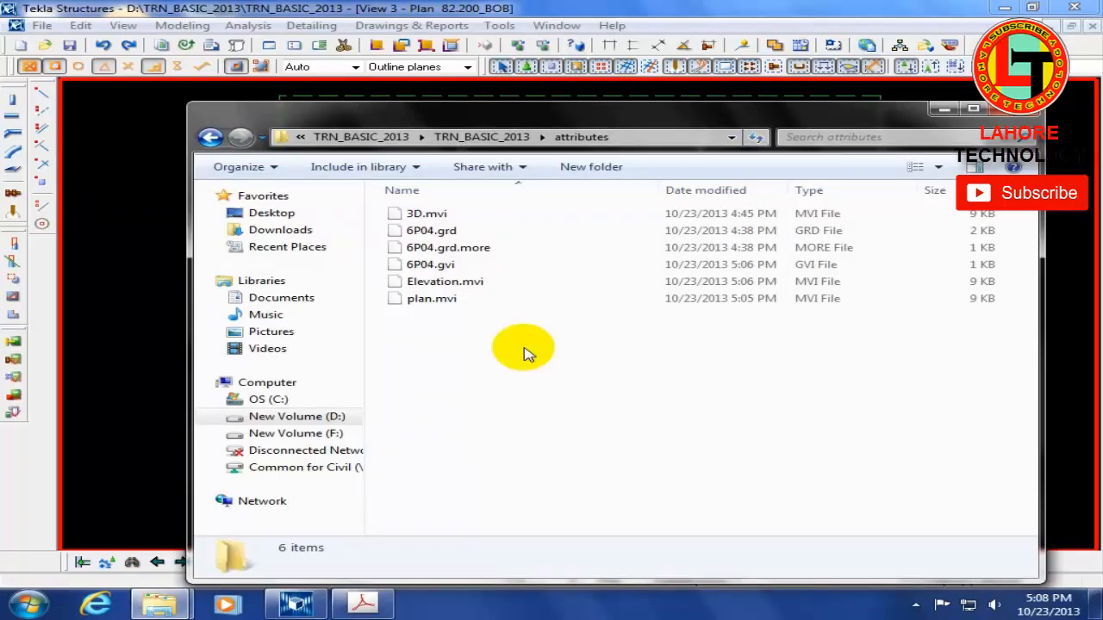
Step: Move the attributes folder window aside and open the properties of the grid in the plan view
drag(405, 113, 803, 146)
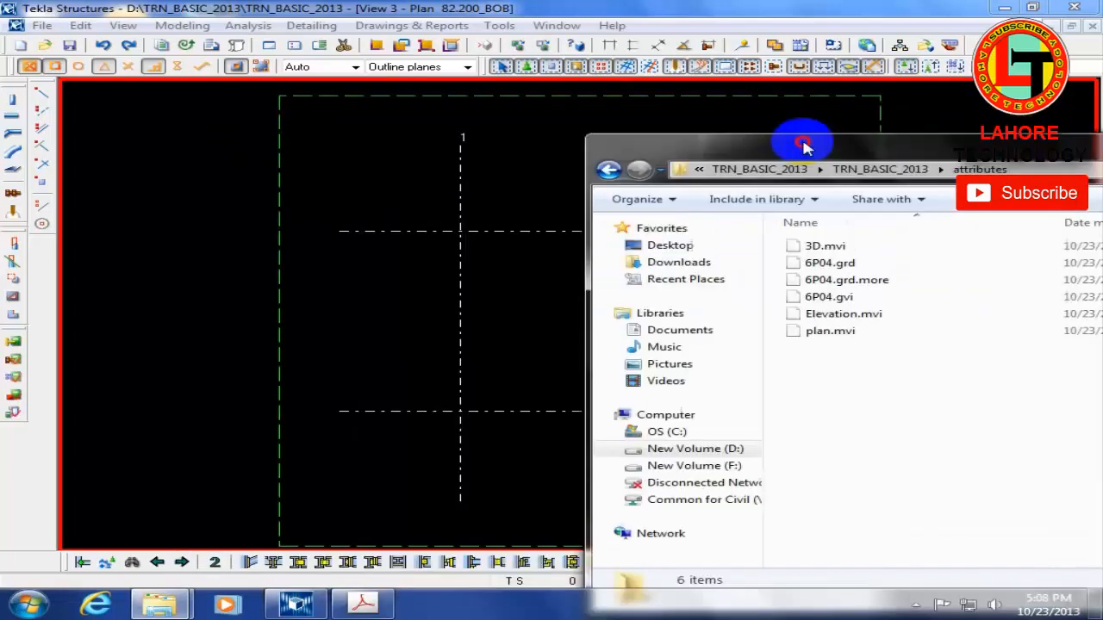
double_click(460, 236)
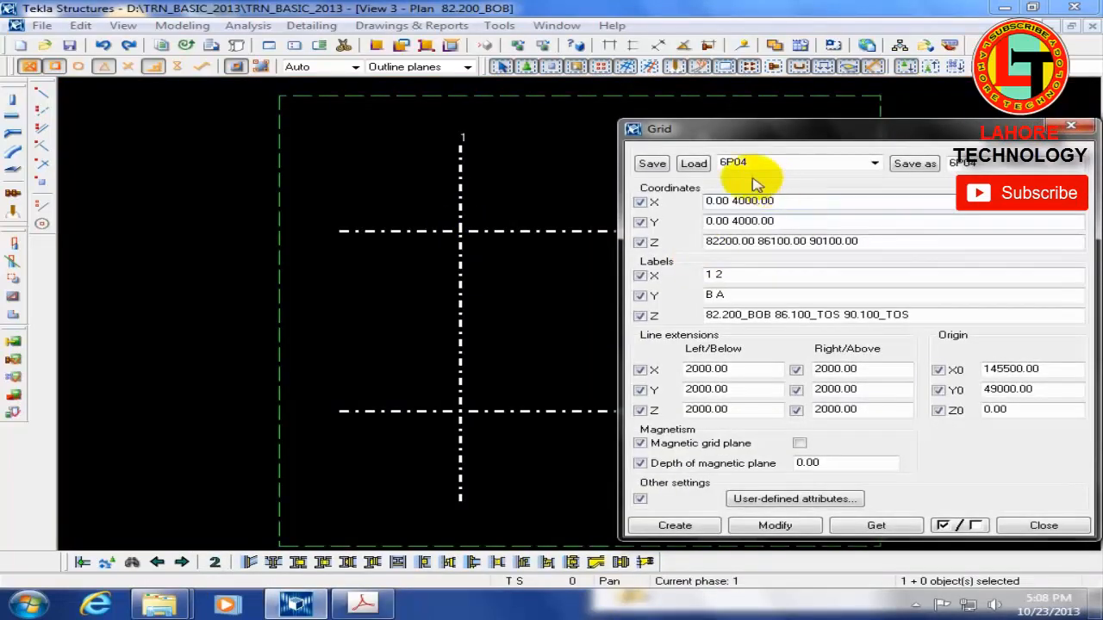
Step: Compare the saved grid files in the attributes folder with the 6P04 grid properties, and close the folder window and the grid dialog
click(360, 608)
click(360, 607)
mouse_move(155, 603)
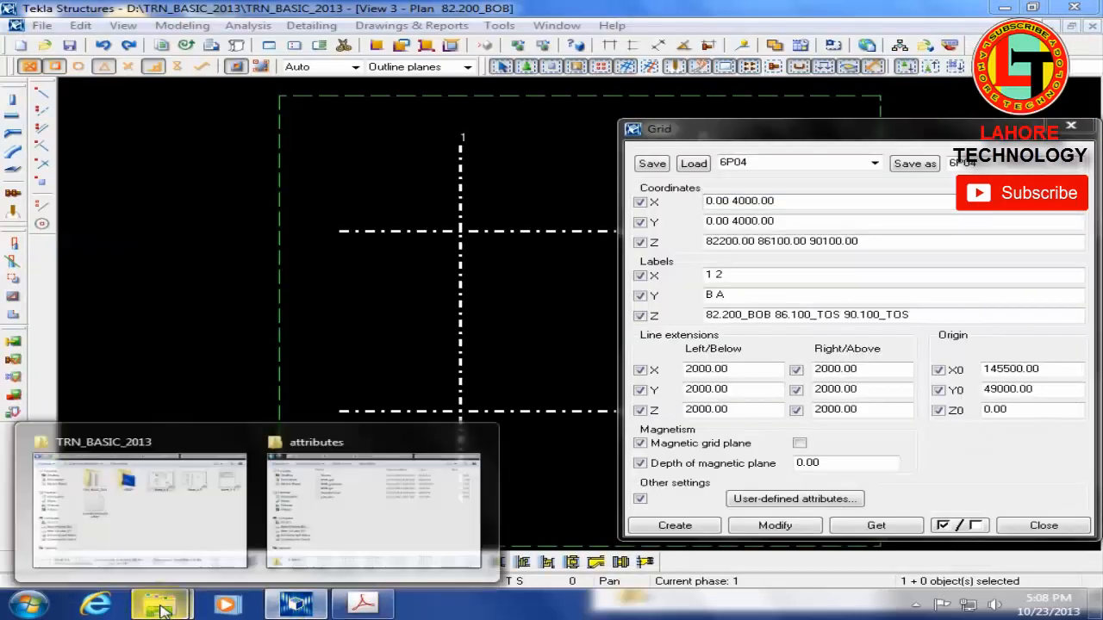
click(314, 495)
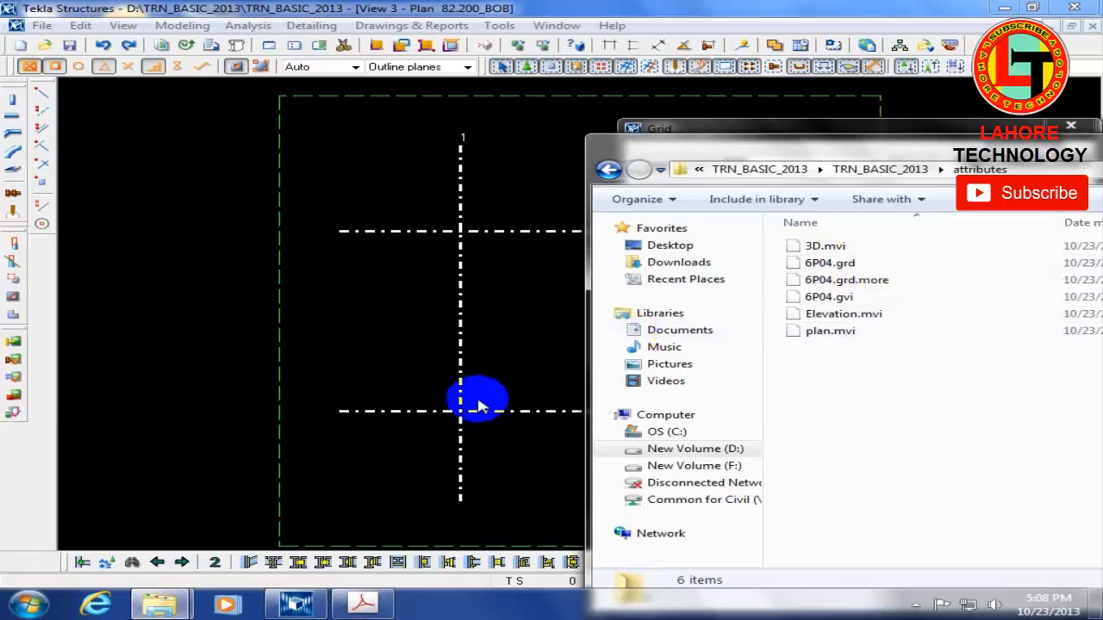
drag(970, 155, 384, 151)
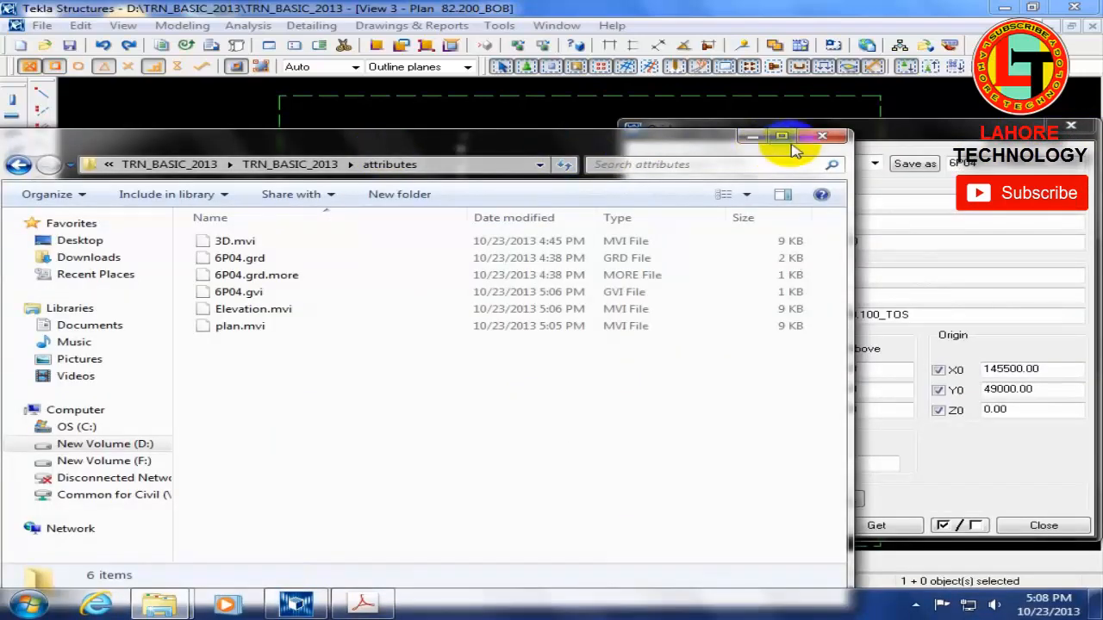
click(827, 136)
click(1070, 136)
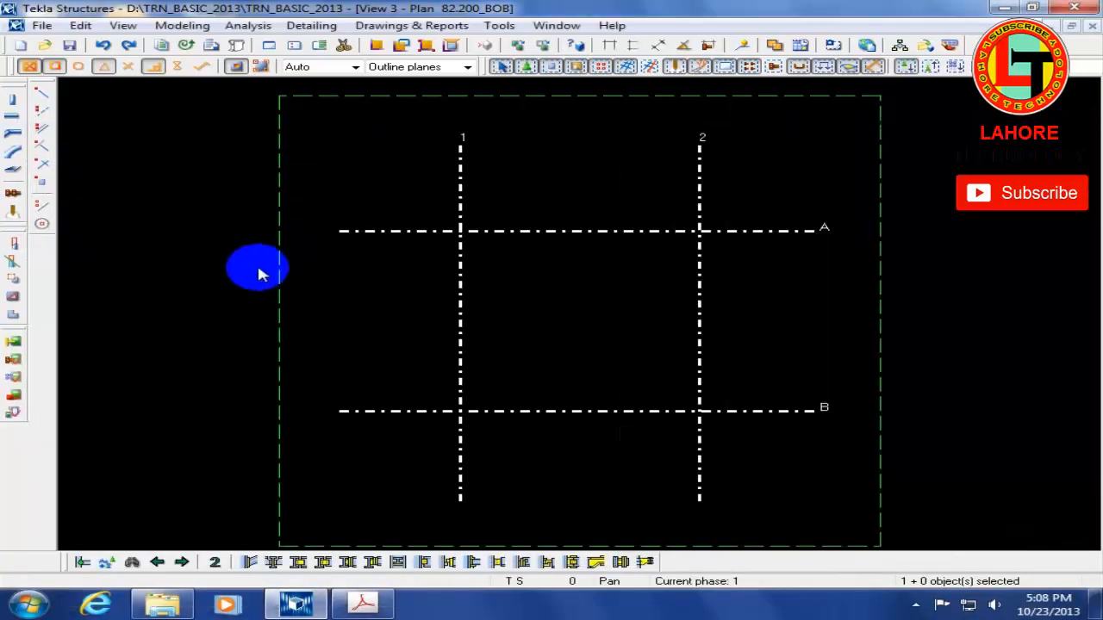
Step: Open the plan view's properties and examine the matching .mvi preset files in the model's attributes folder, closing the folder window
double_click(226, 263)
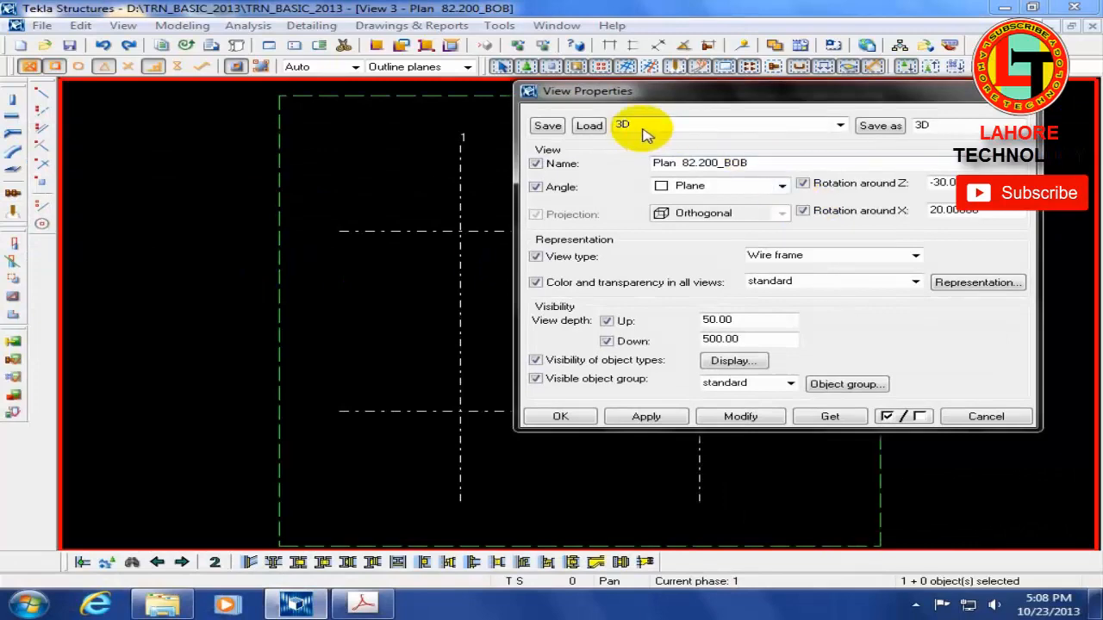
click(162, 611)
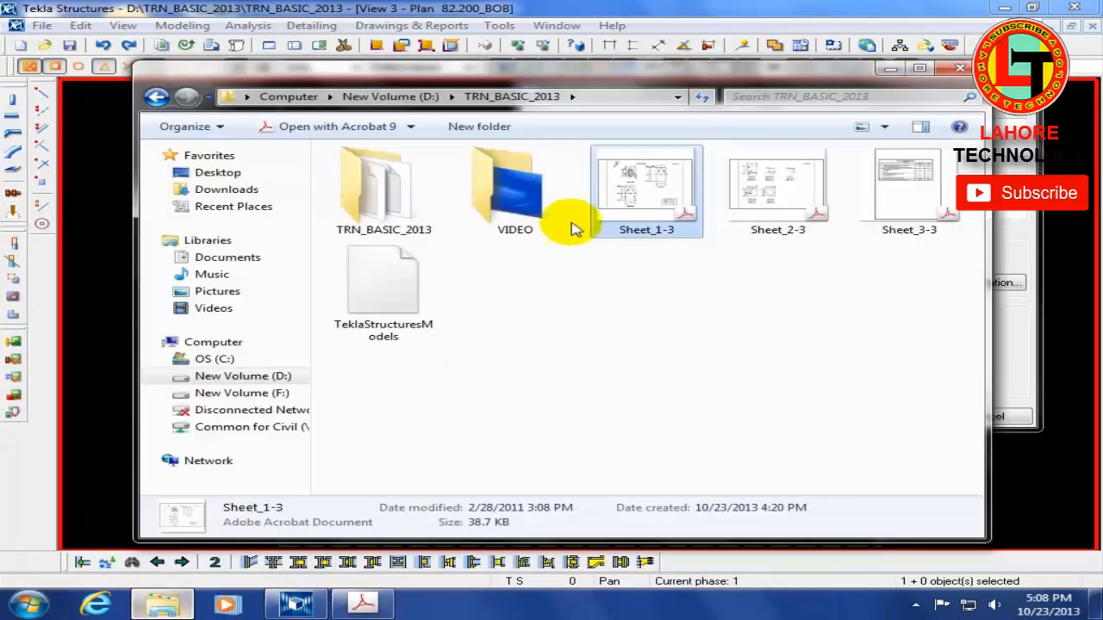
click(928, 48)
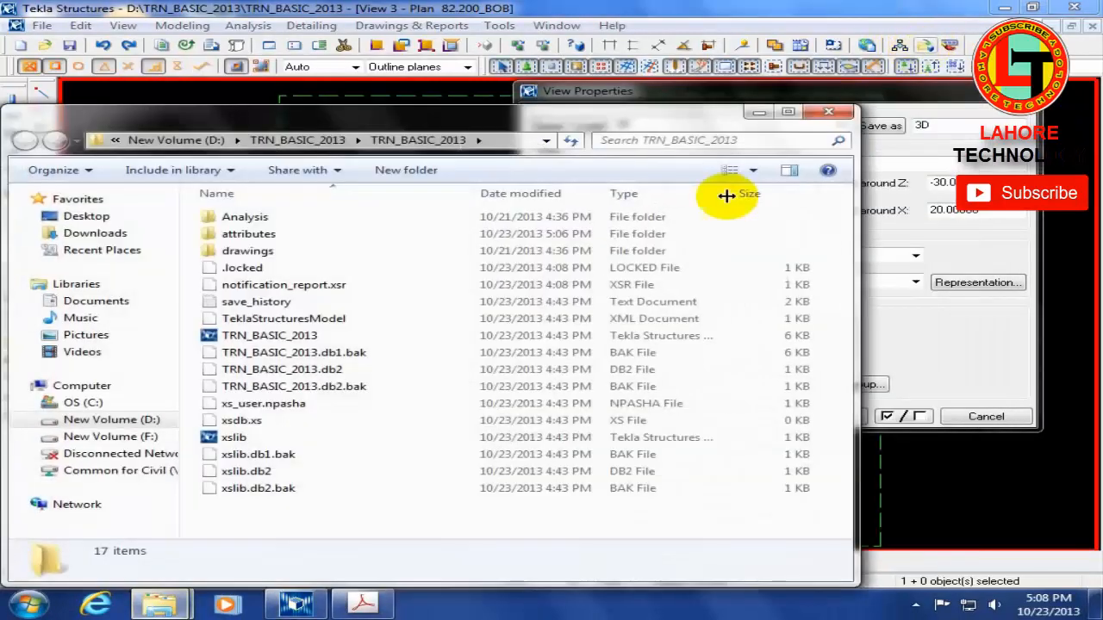
click(255, 235)
double_click(255, 235)
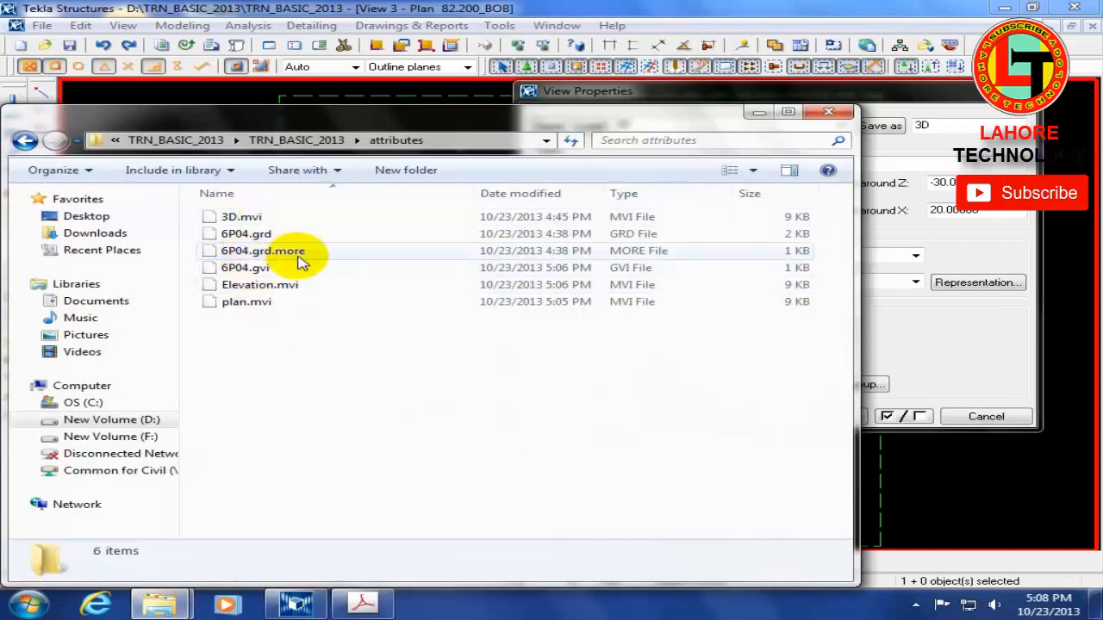
click(832, 114)
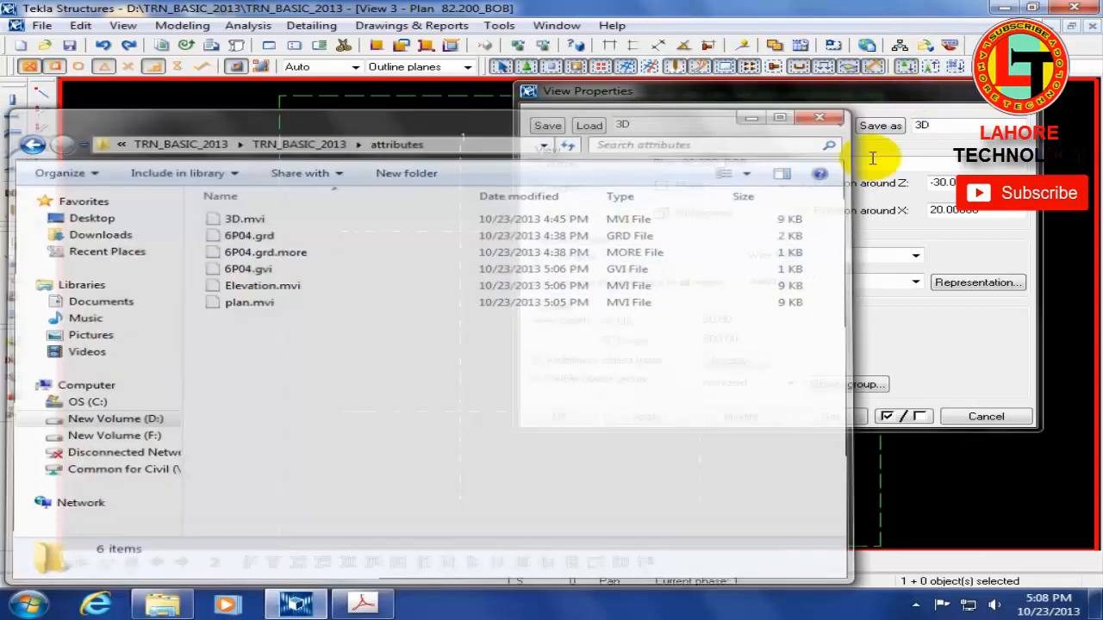
Step: Open the settings for creating views along grid lines and examine the related 6P04.gvi and .mvi files in the attributes folder
click(123, 26)
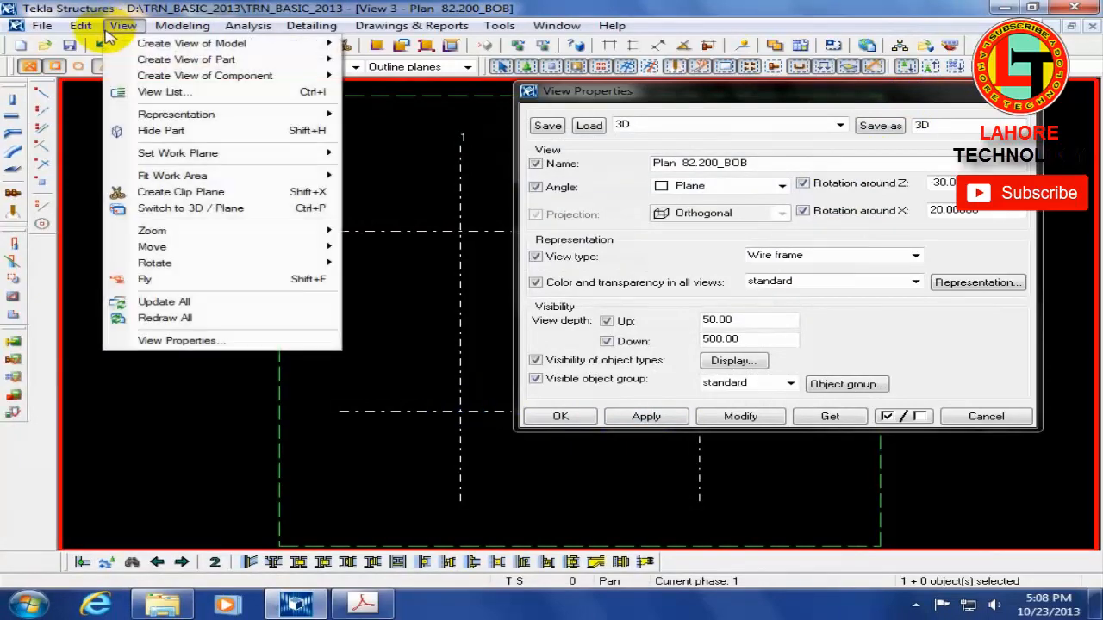
mouse_move(191, 43)
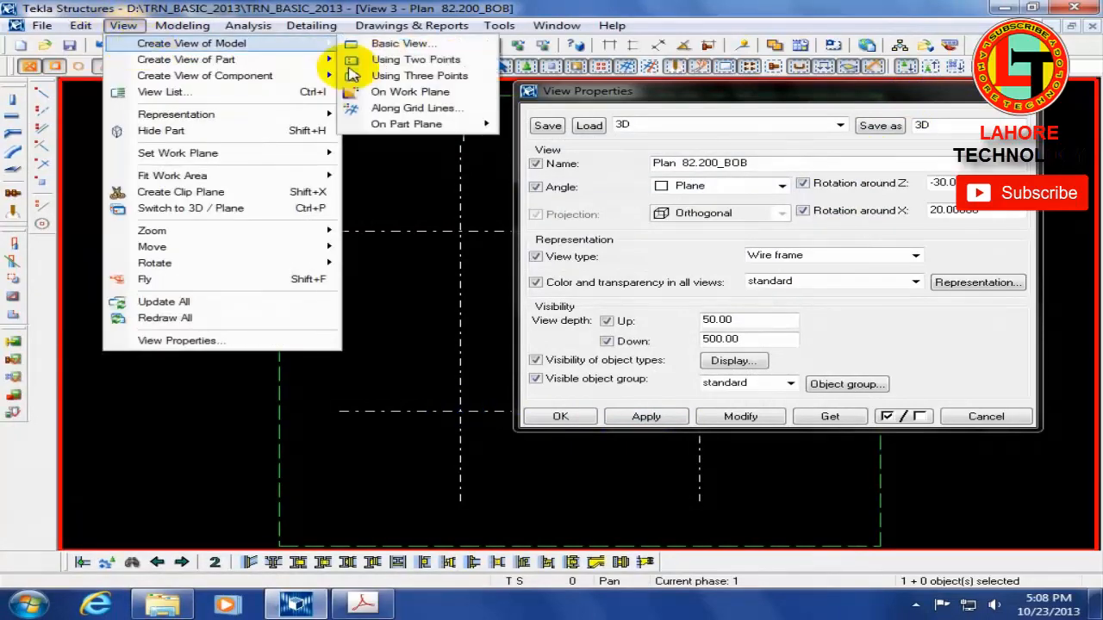
click(383, 107)
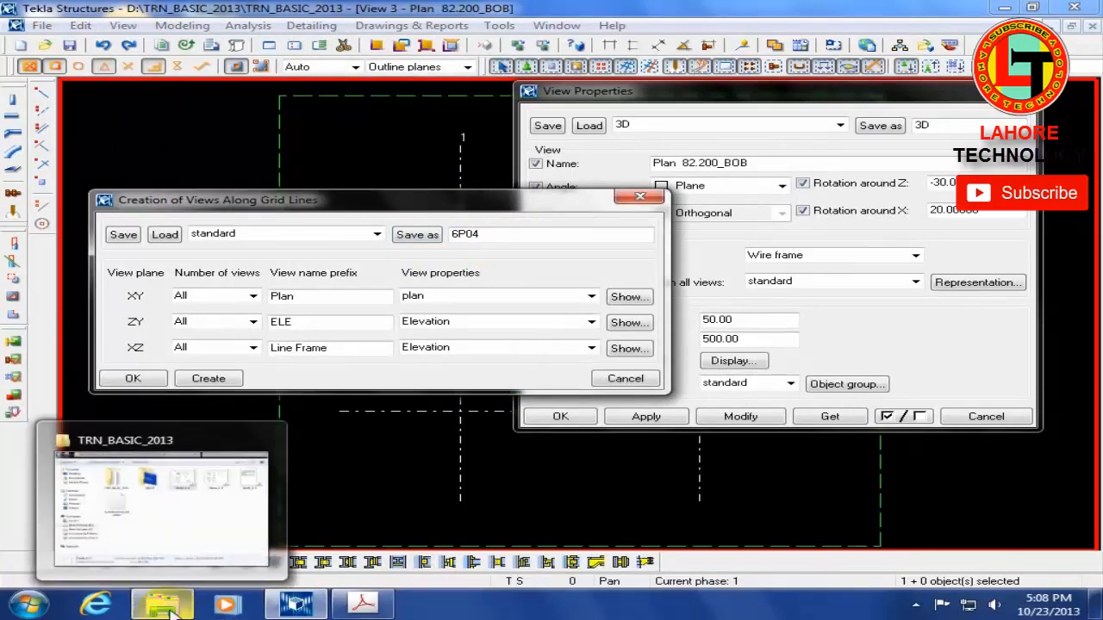
click(930, 50)
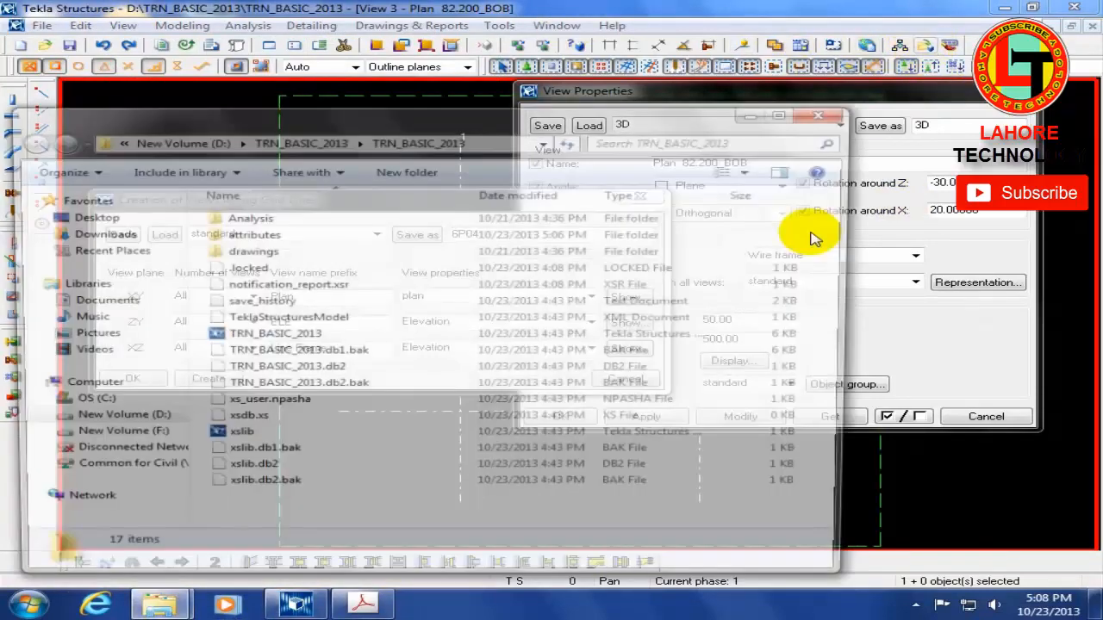
click(239, 241)
double_click(239, 240)
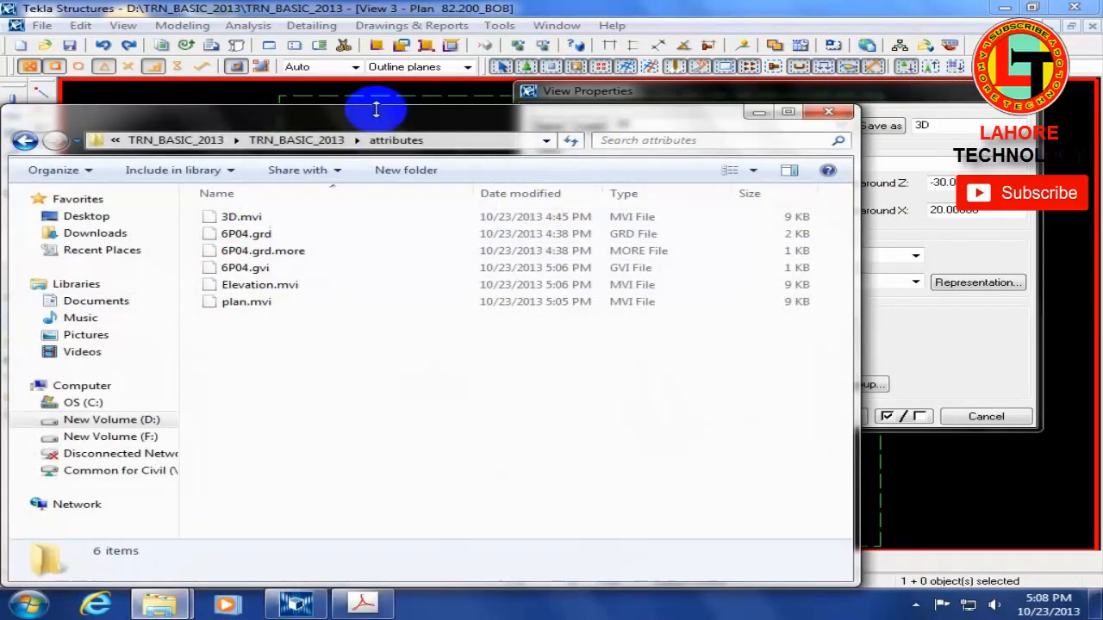
drag(370, 108, 370, 396)
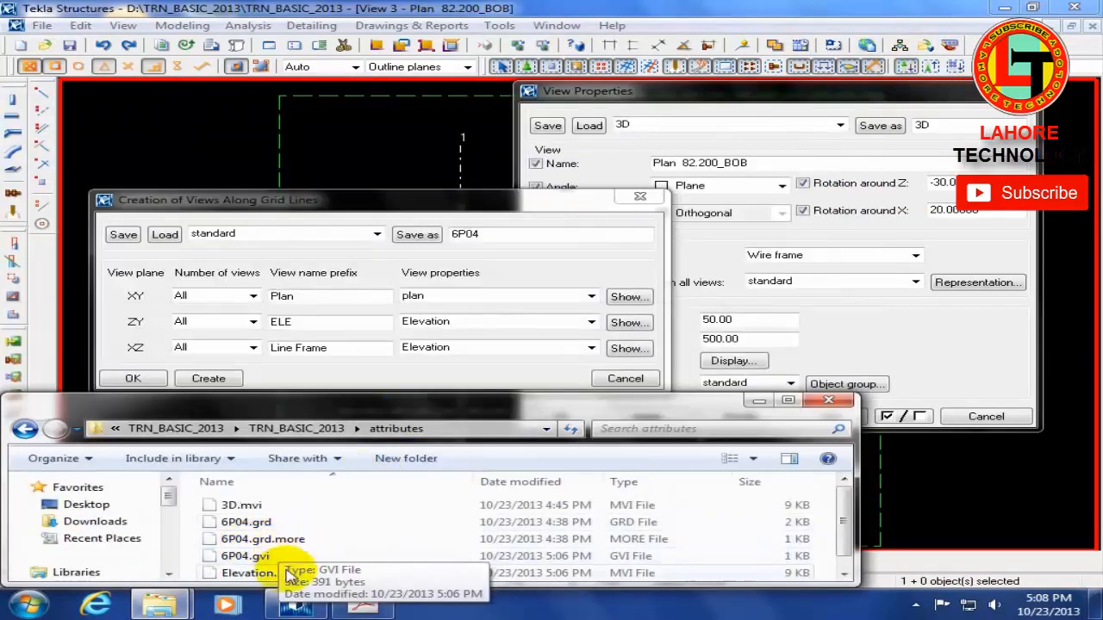
scroll(356, 559, down, 1)
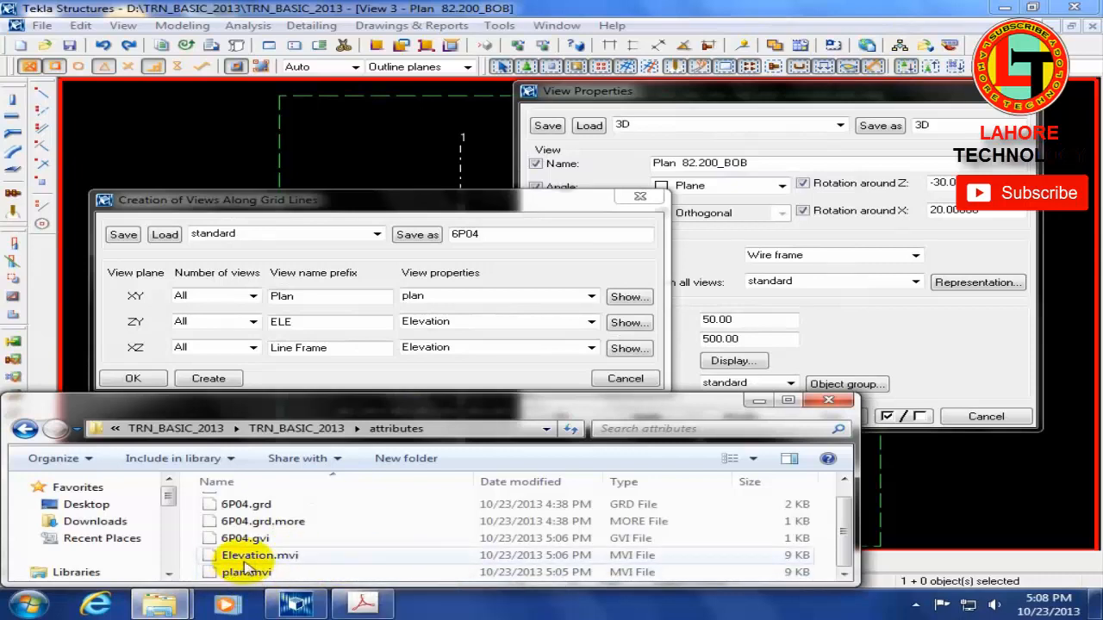
click(828, 400)
Step: Browse the Common for Civil network drive to the TEKLA STRUCTURE folder inside the colleague's personal folder
click(162, 605)
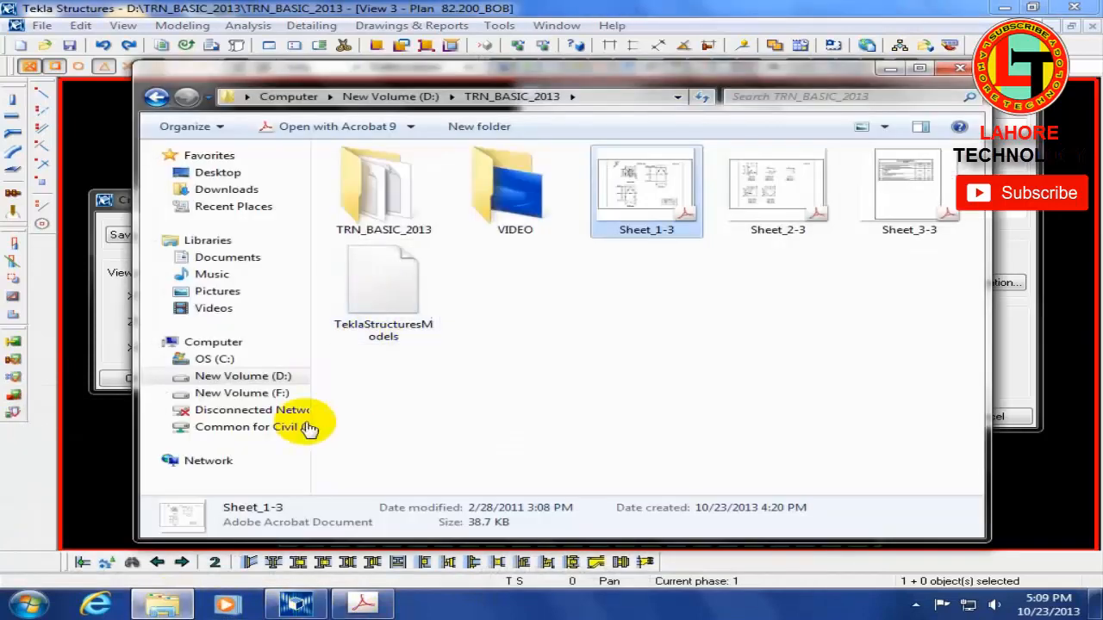
click(252, 427)
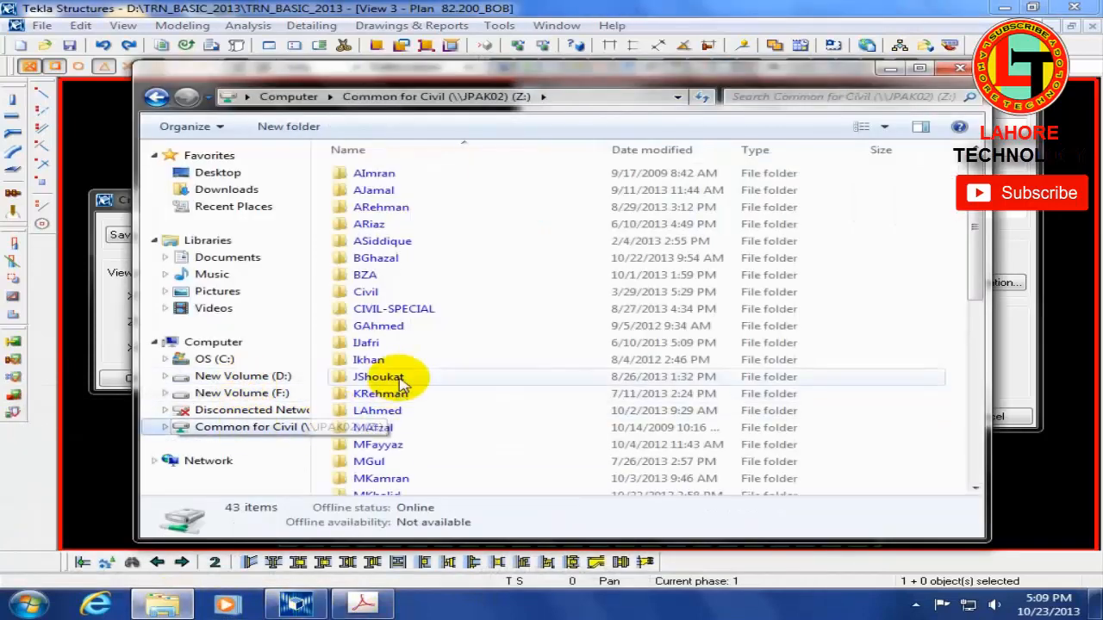
click(396, 379)
text(np)
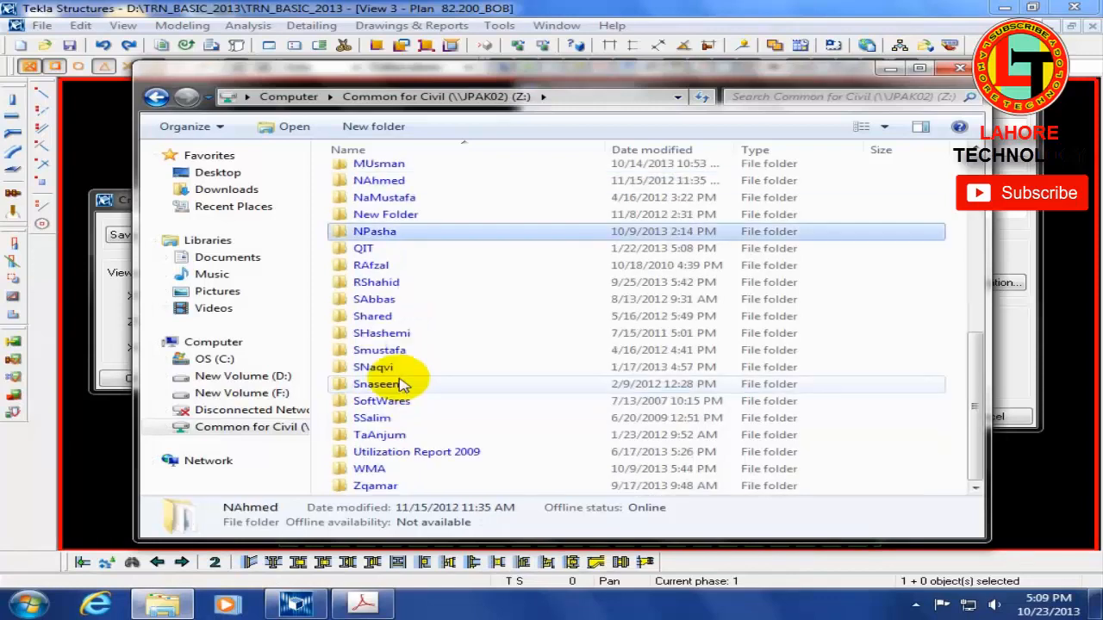
key(Return)
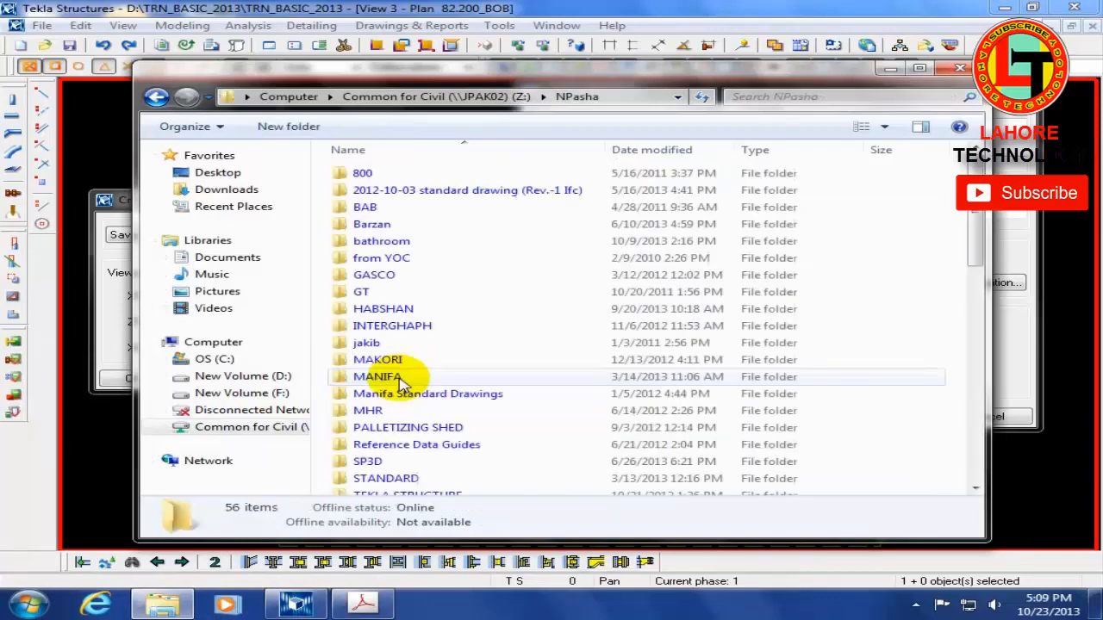
click(403, 379)
scroll(398, 345, down, 6)
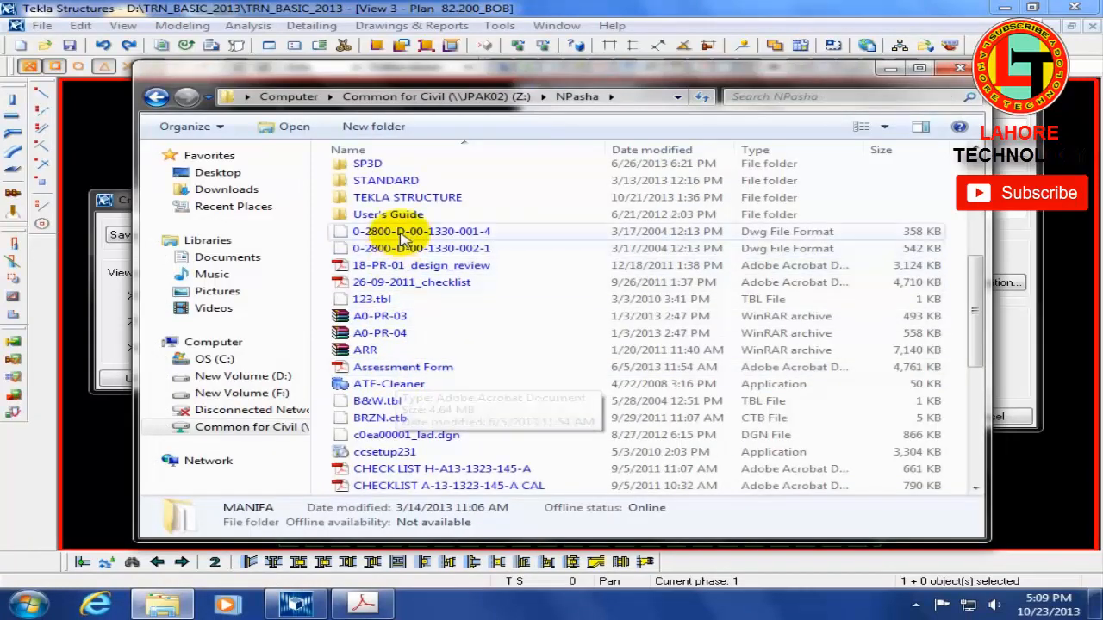
double_click(408, 203)
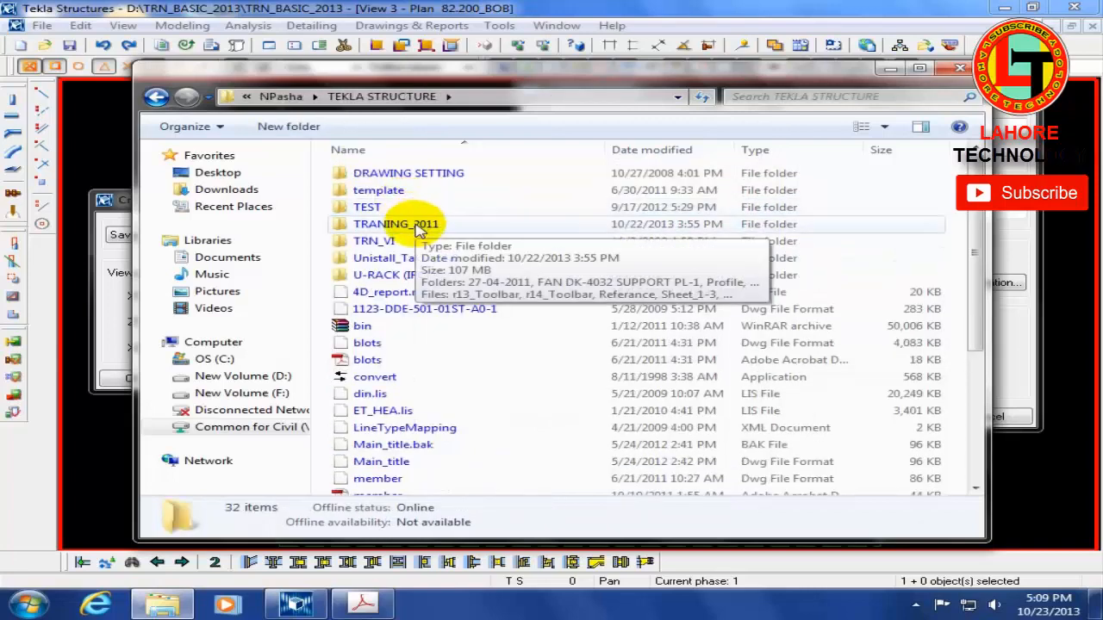
Step: Open the File Extension PDF from the REFERANCE folder inside TRANING_2011
click(419, 228)
double_click(372, 230)
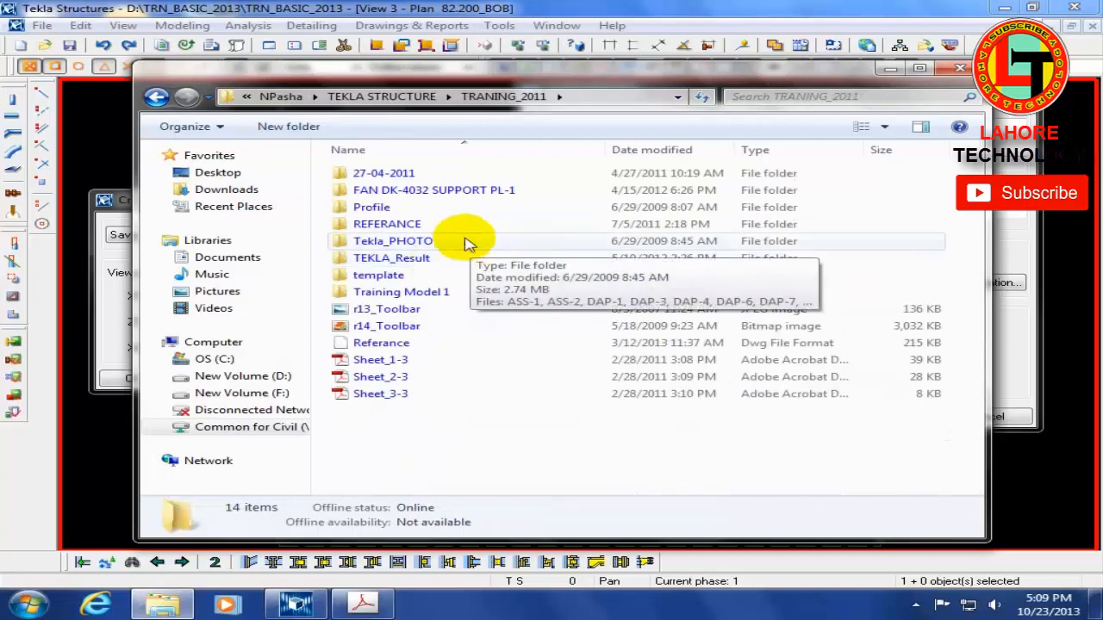
double_click(463, 229)
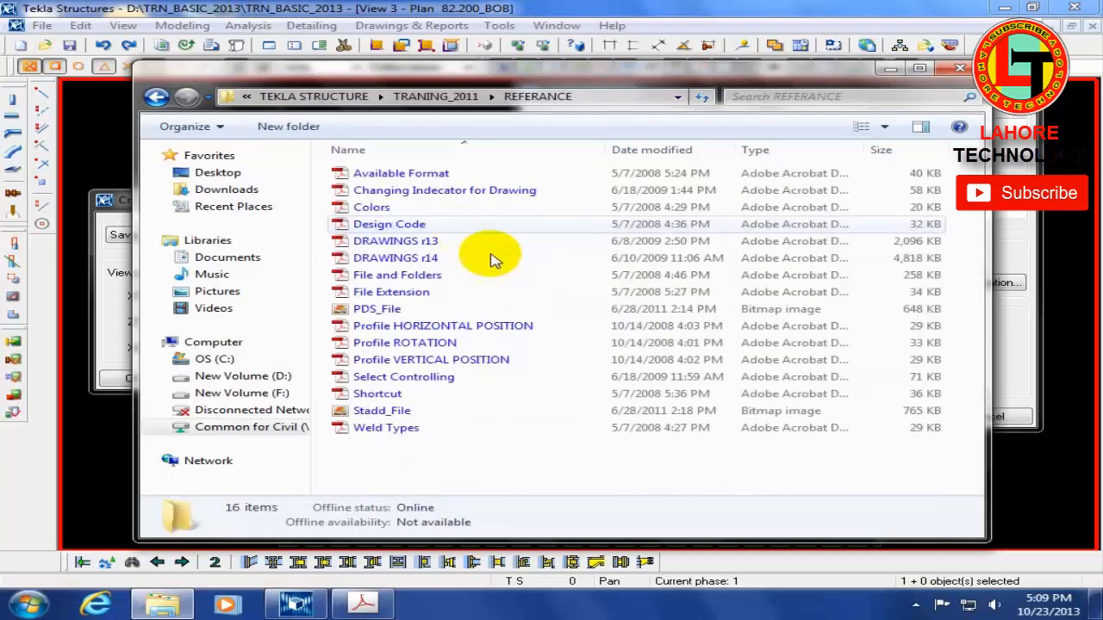
click(406, 294)
double_click(408, 294)
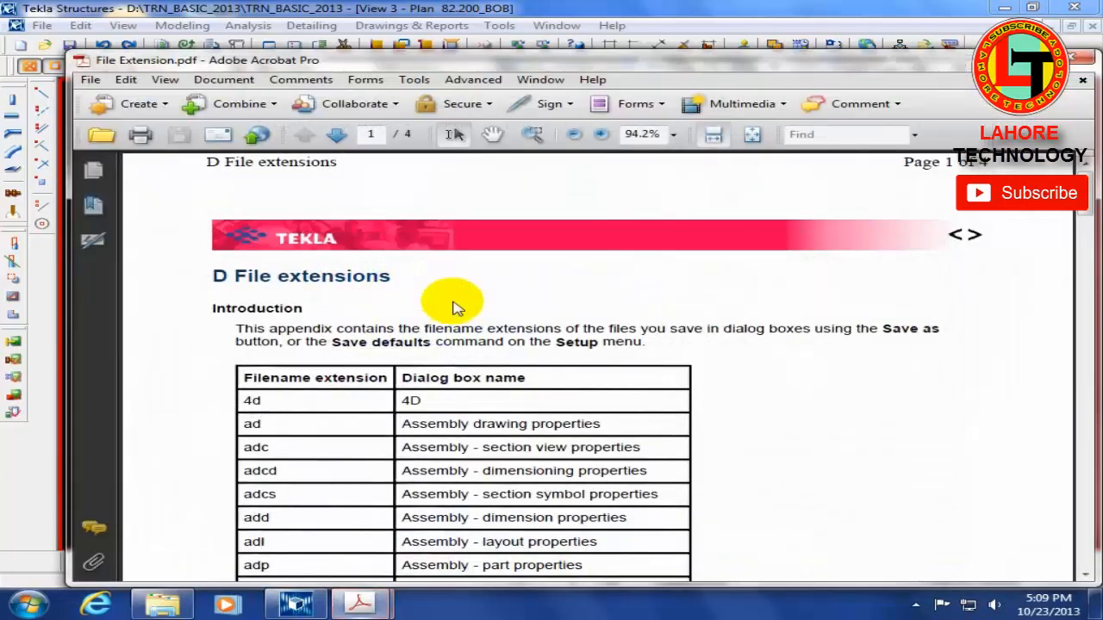
Step: Examine which filename extension belongs to each dialog box in the File Extension document, including mvi for view properties, and close the document
ctrl+scroll(569, 392, down, 4)
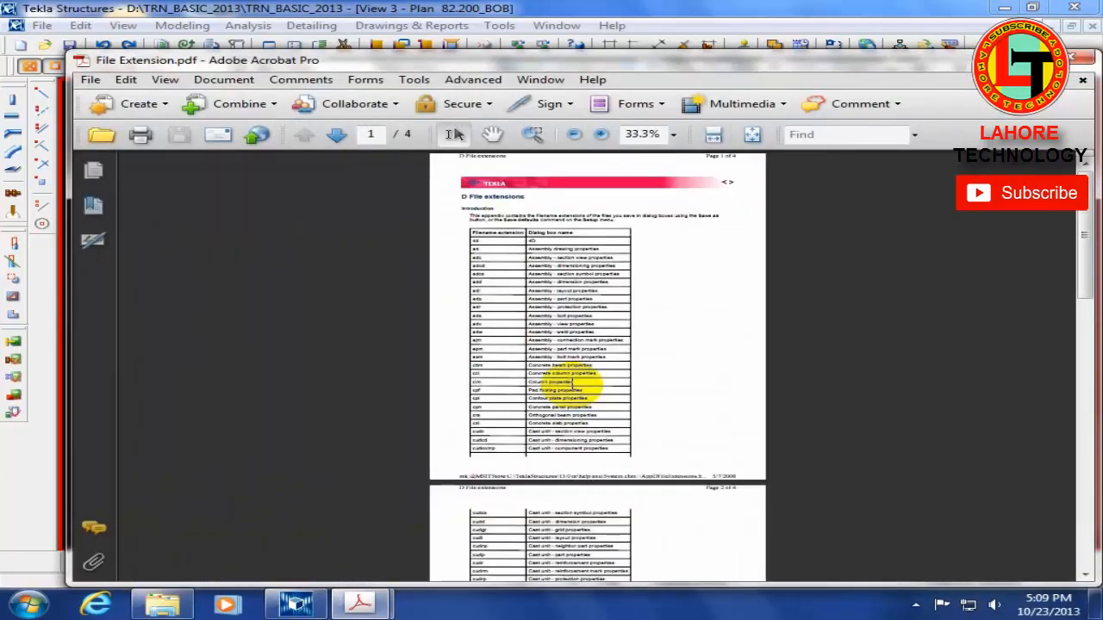
ctrl+scroll(746, 283, up, 2)
scroll(783, 237, up, 2)
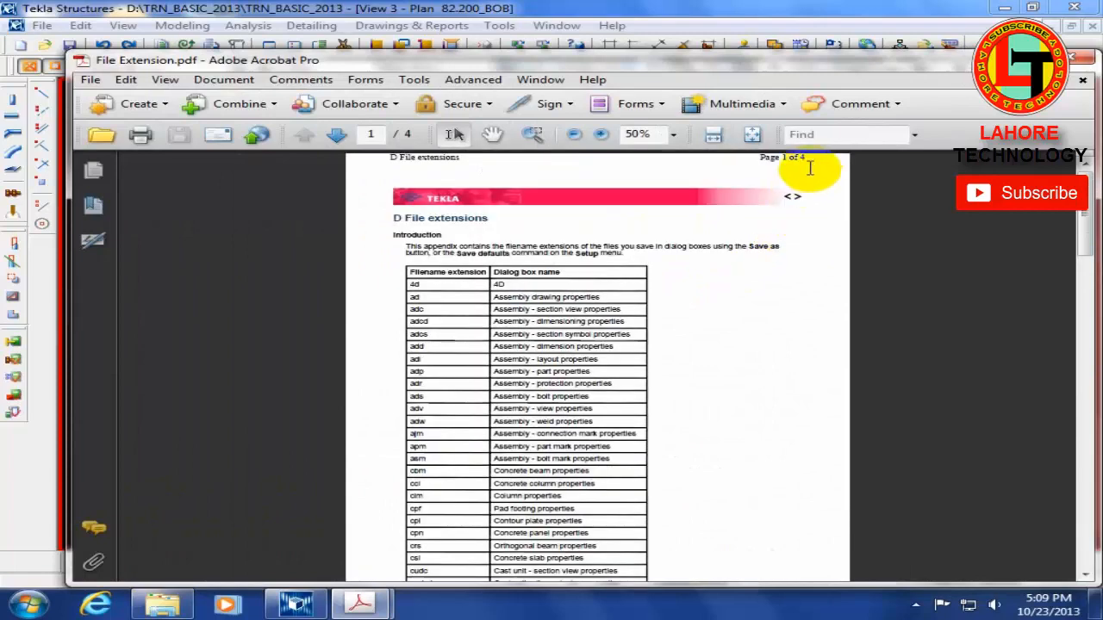
ctrl+scroll(810, 168, up, 3)
scroll(853, 222, down, 1)
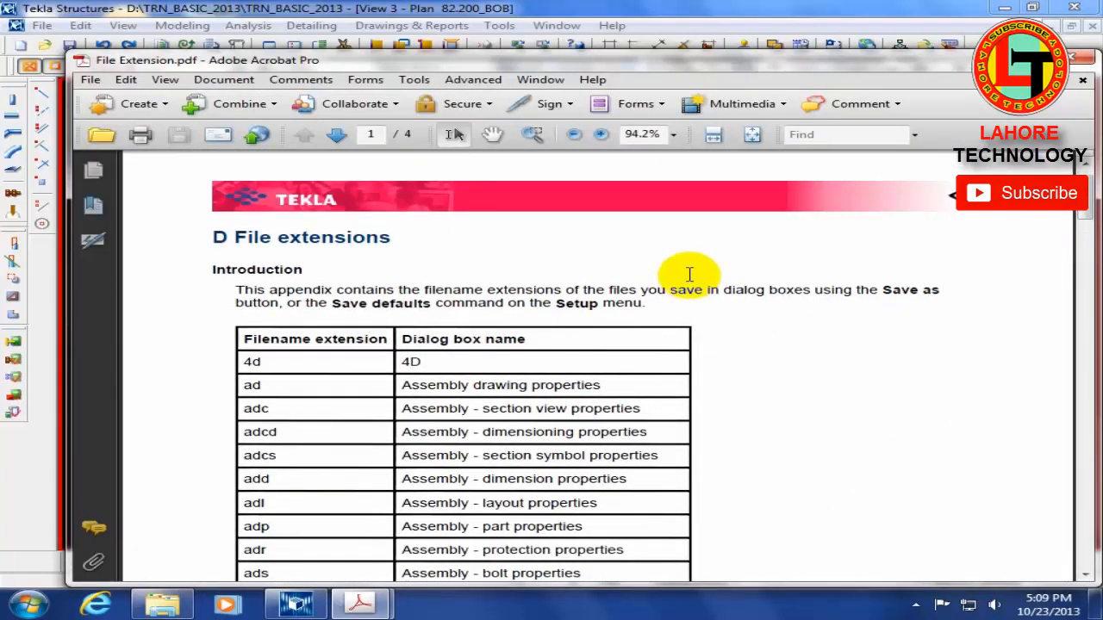
ctrl+scroll(691, 277, down, 4)
scroll(689, 278, down, 6)
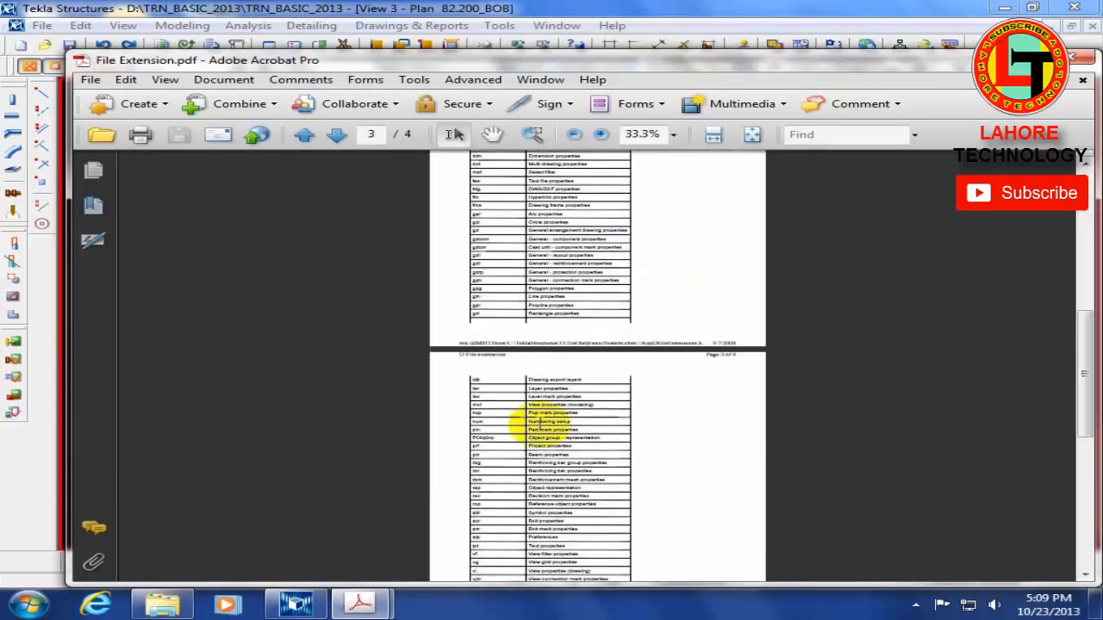
ctrl+scroll(537, 422, up, 5)
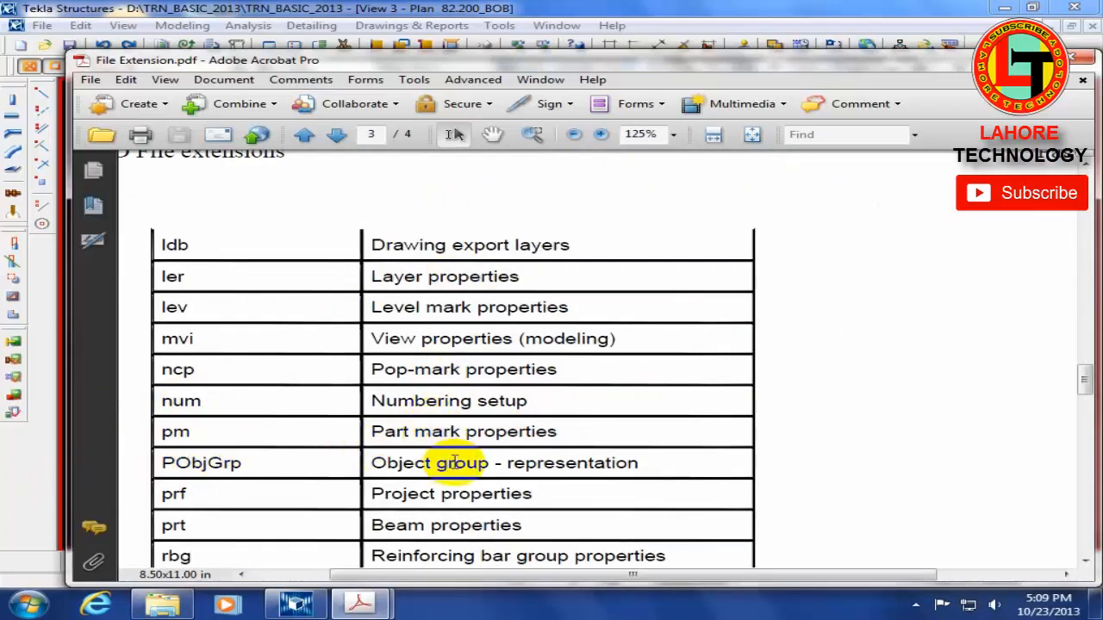
ctrl+scroll(448, 460, down, 2)
scroll(362, 215, up, 10)
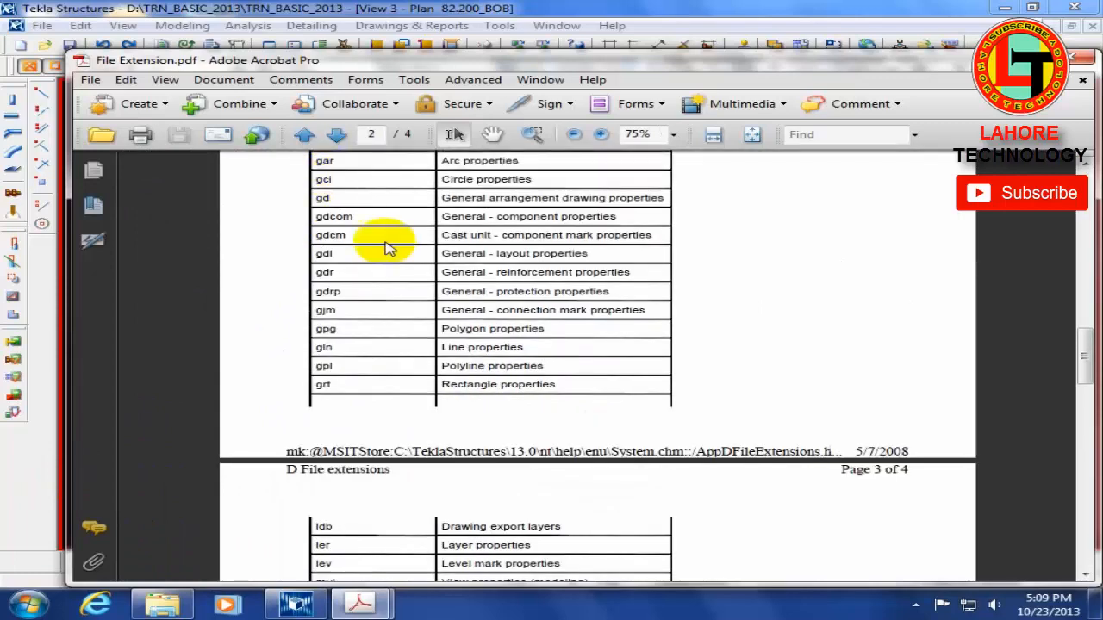
scroll(303, 401, down, 2)
ctrl+scroll(303, 399, up, 2)
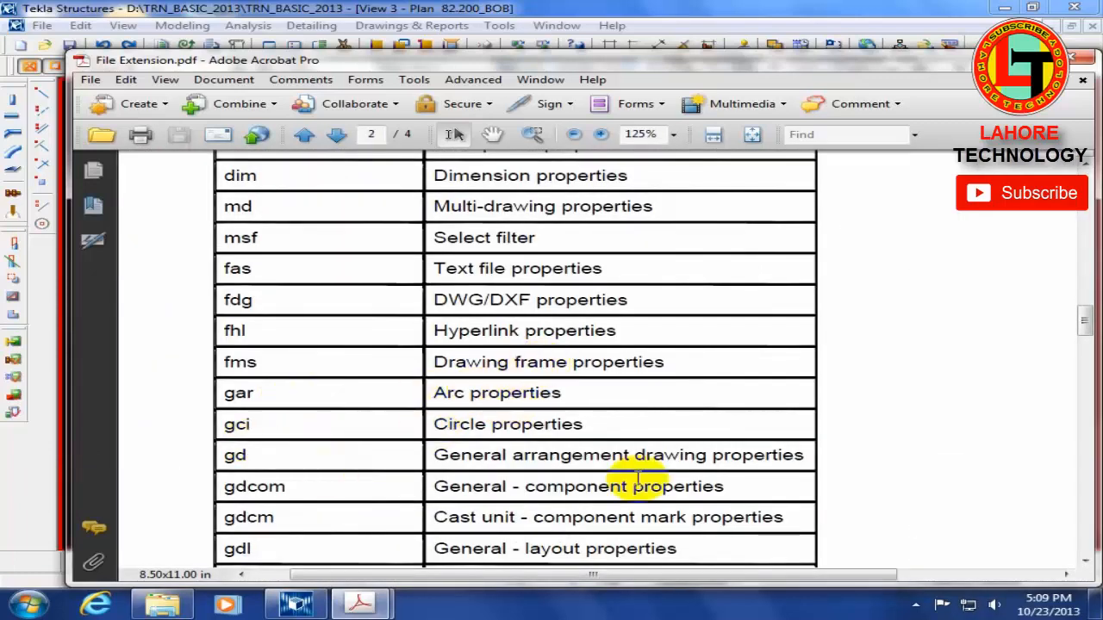
ctrl+scroll(646, 374, up, 3)
scroll(645, 374, up, 2)
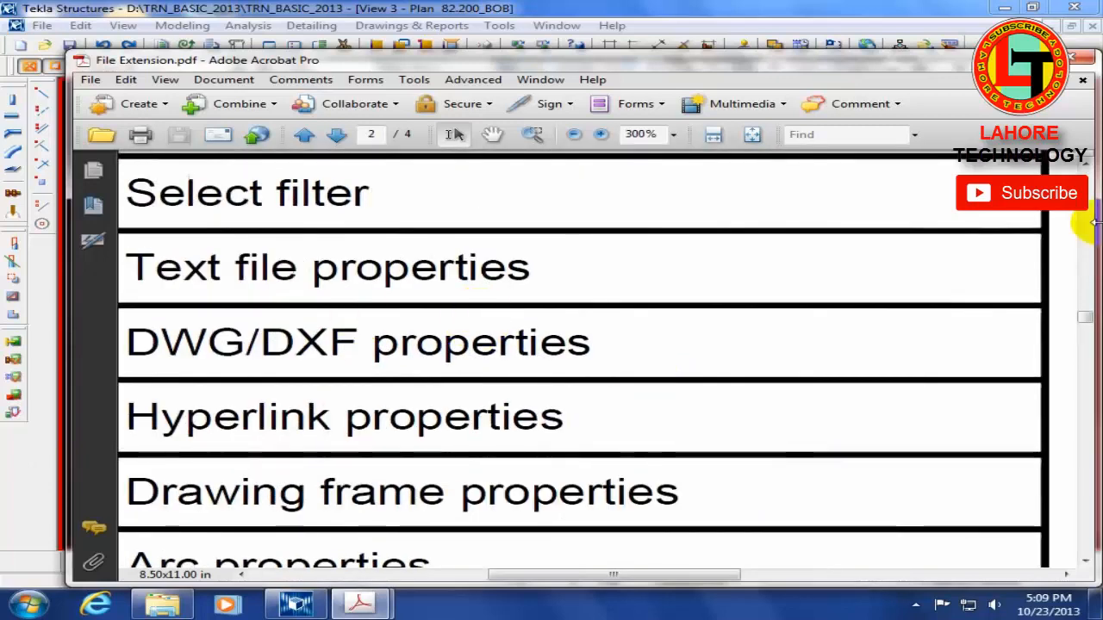
click(1078, 57)
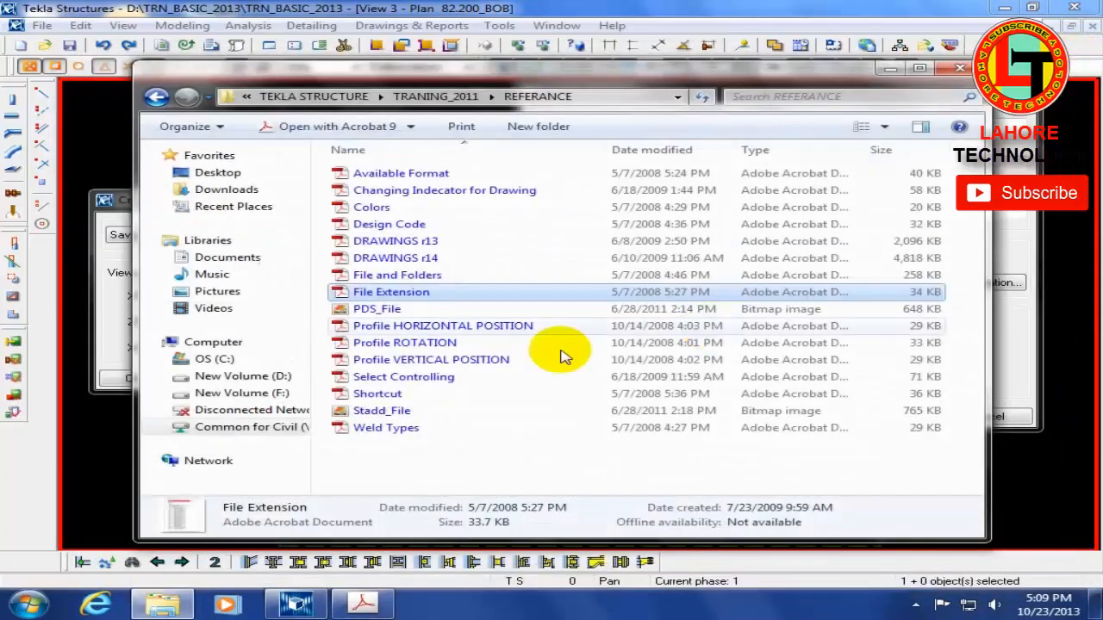
Step: View the PDS_File image and examine the color numbers listed in the Colors PDF, closing each file after viewing
double_click(376, 313)
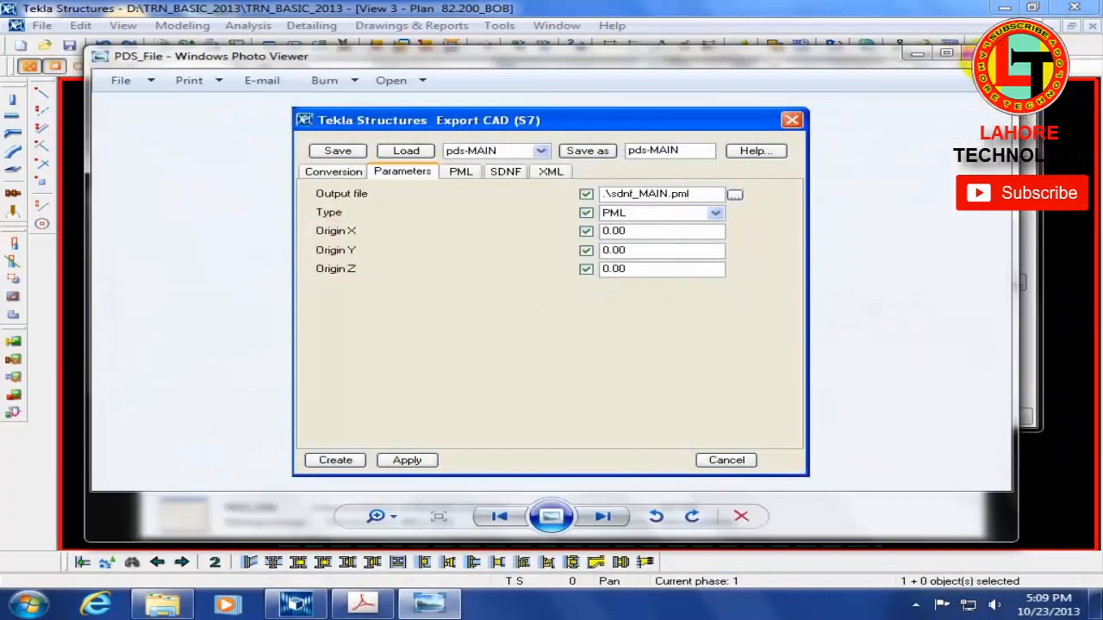
click(974, 54)
double_click(371, 209)
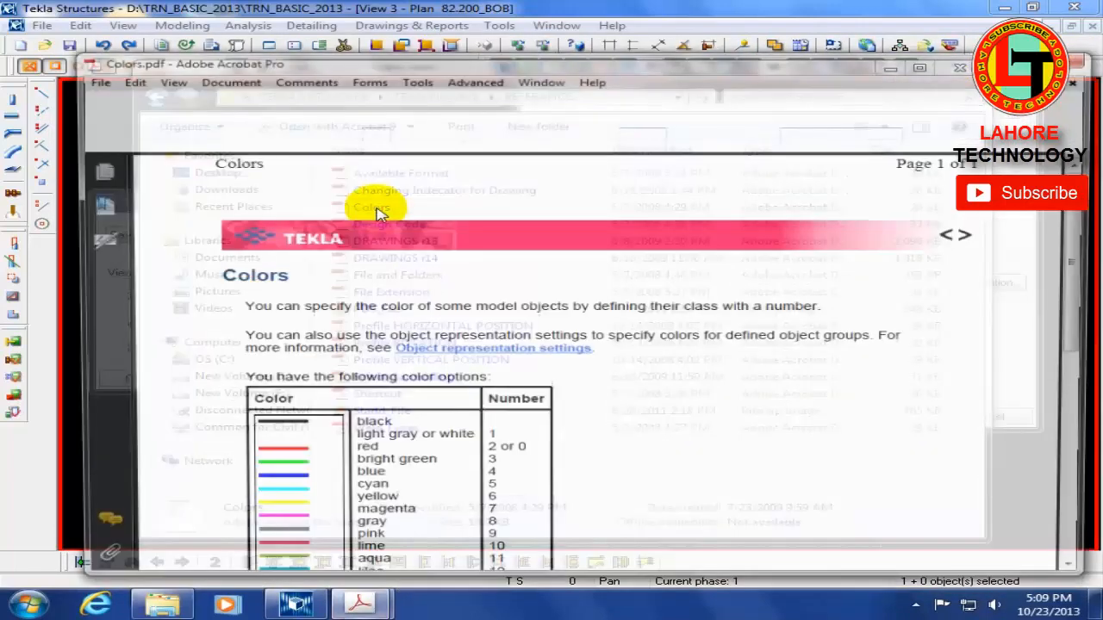
scroll(370, 474, down, 3)
scroll(809, 340, down, 1)
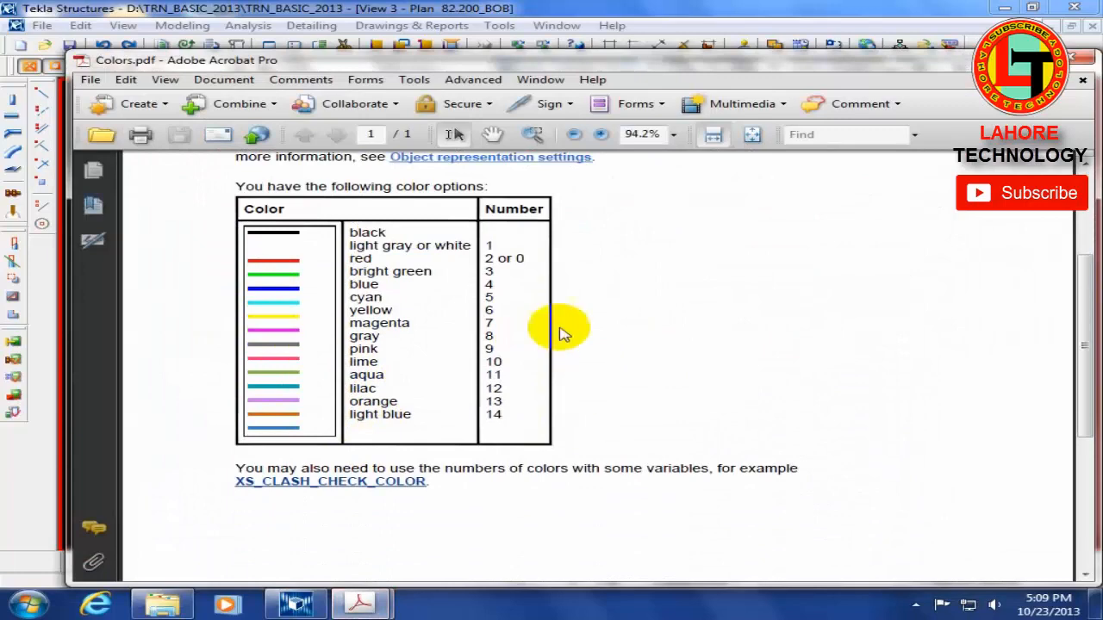
click(1085, 60)
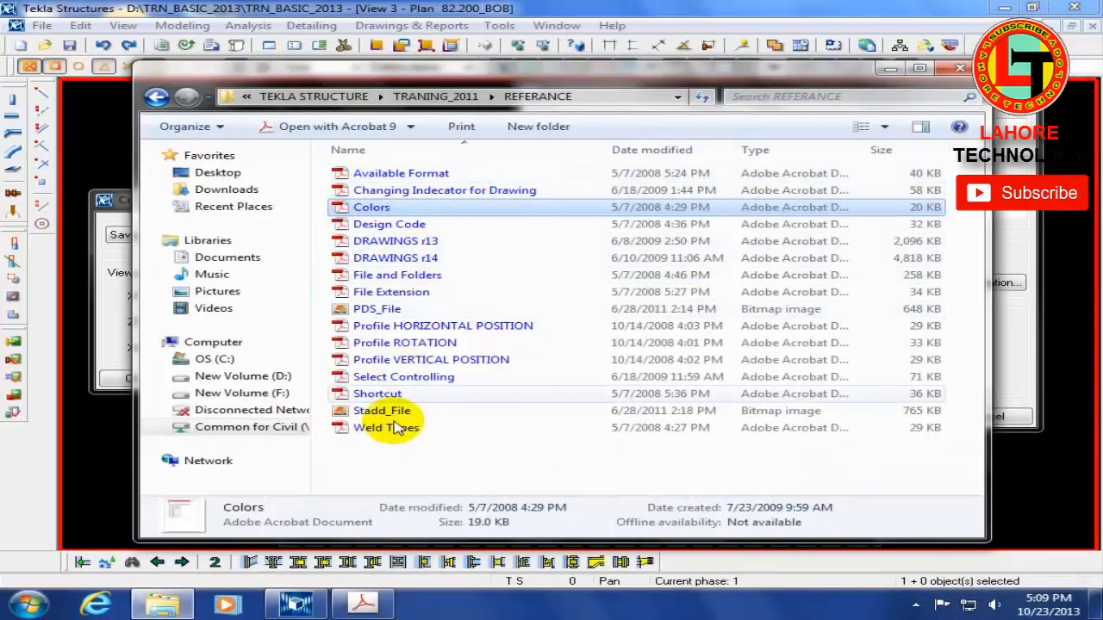
Step: Open the Weld Types PDF, examine the table of weld types with their numbers and part preparation, and close the document
double_click(389, 428)
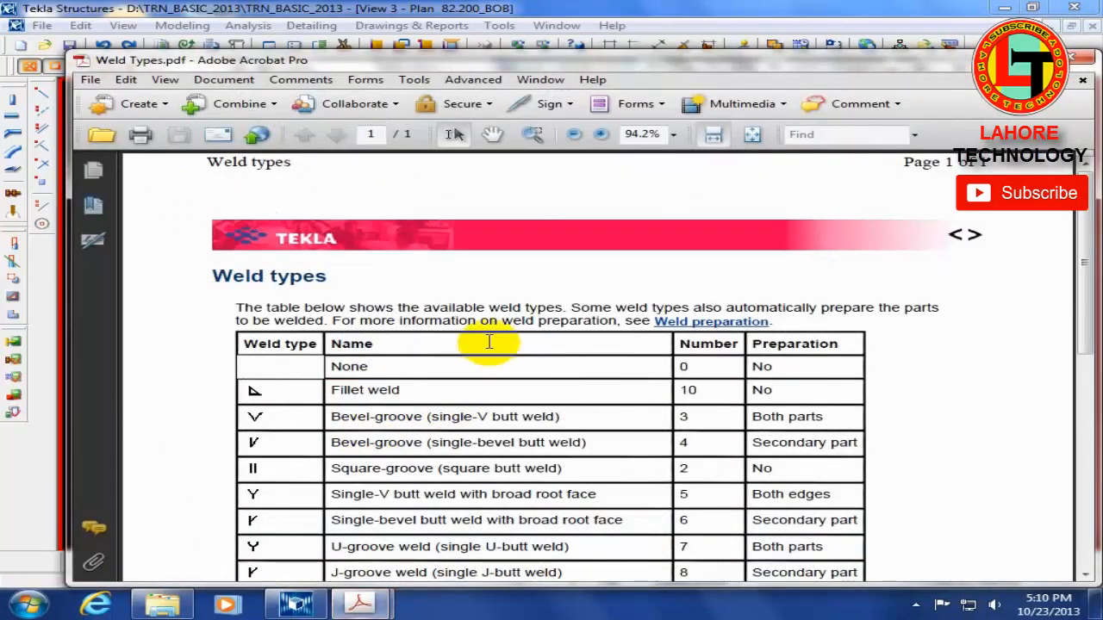
scroll(499, 349, down, 10)
scroll(502, 349, up, 7)
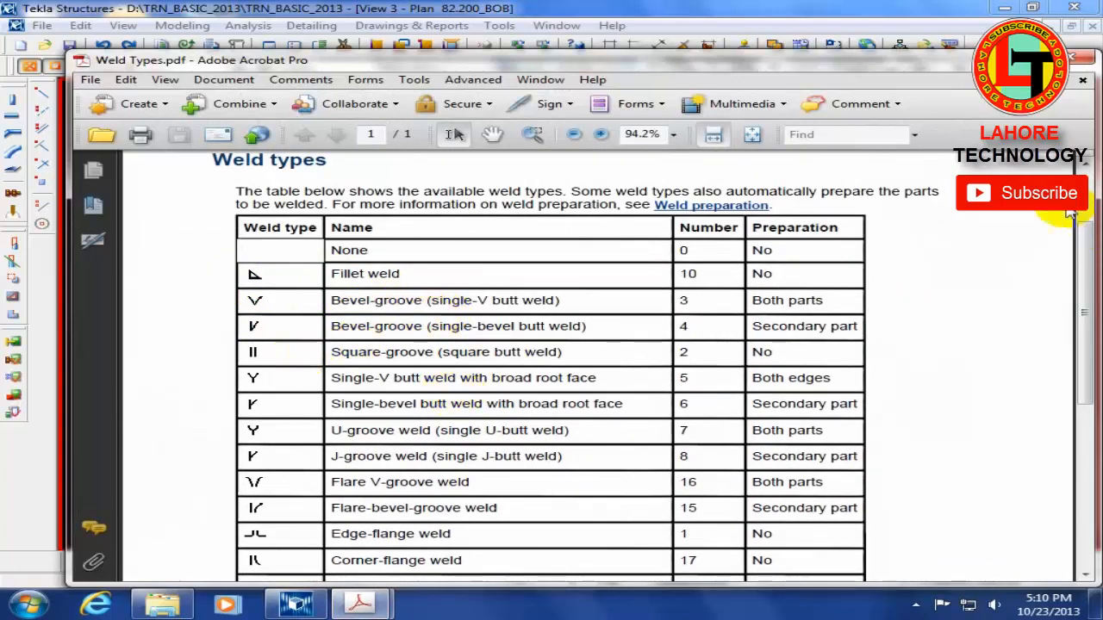
click(1084, 62)
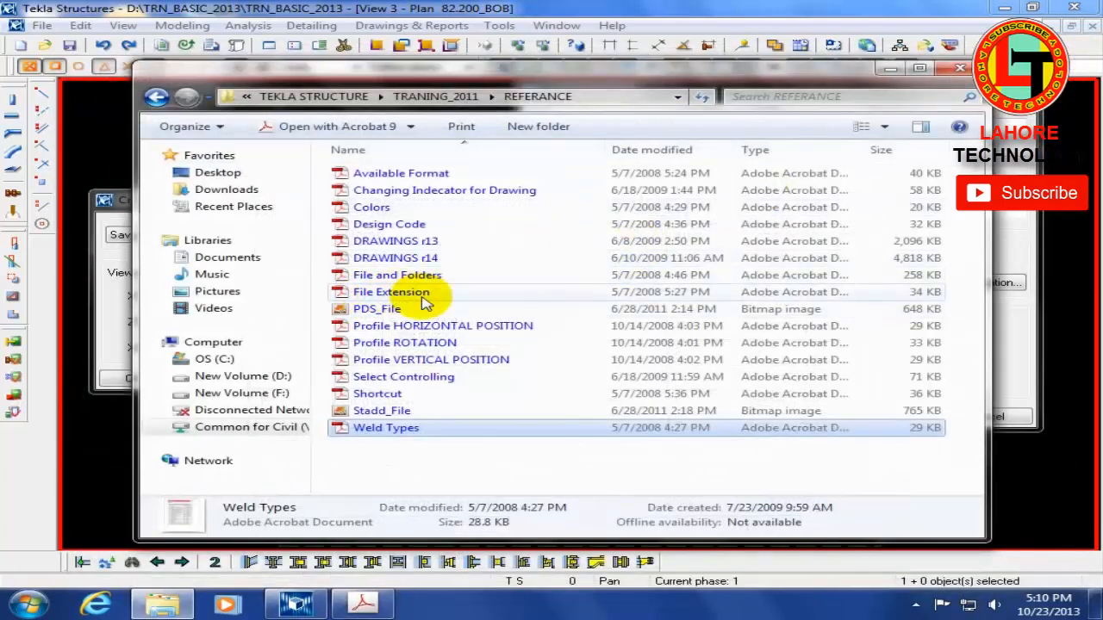
Step: Open the Shortcut PDF and examine the reserved shortcuts for common commands, modeling, UCS, and part and connection representation
double_click(389, 394)
scroll(525, 383, down, 10)
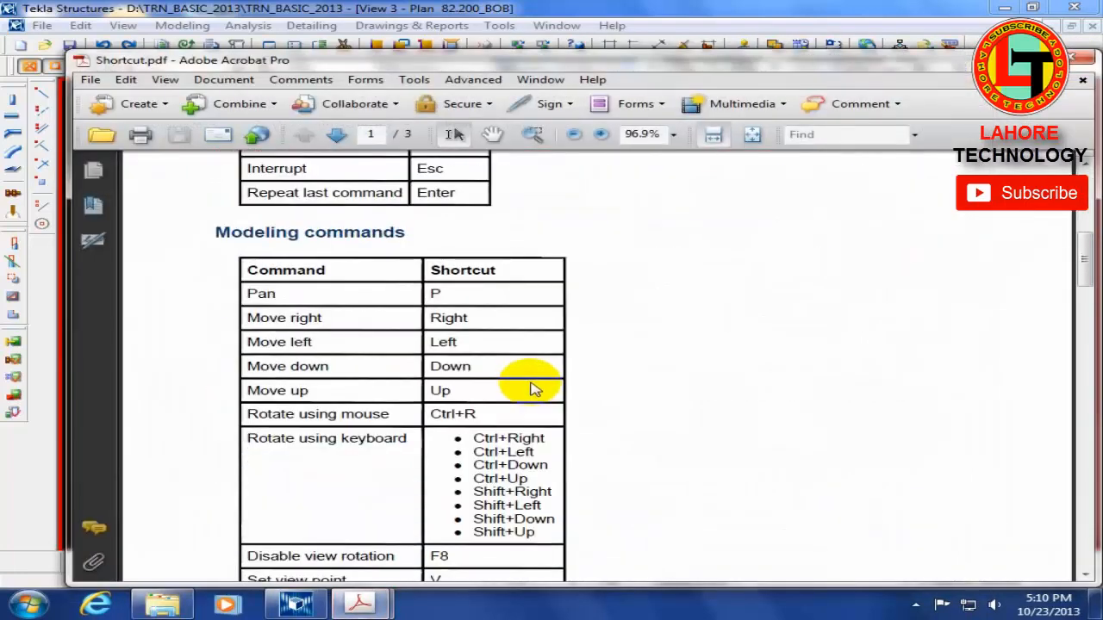
scroll(532, 388, down, 15)
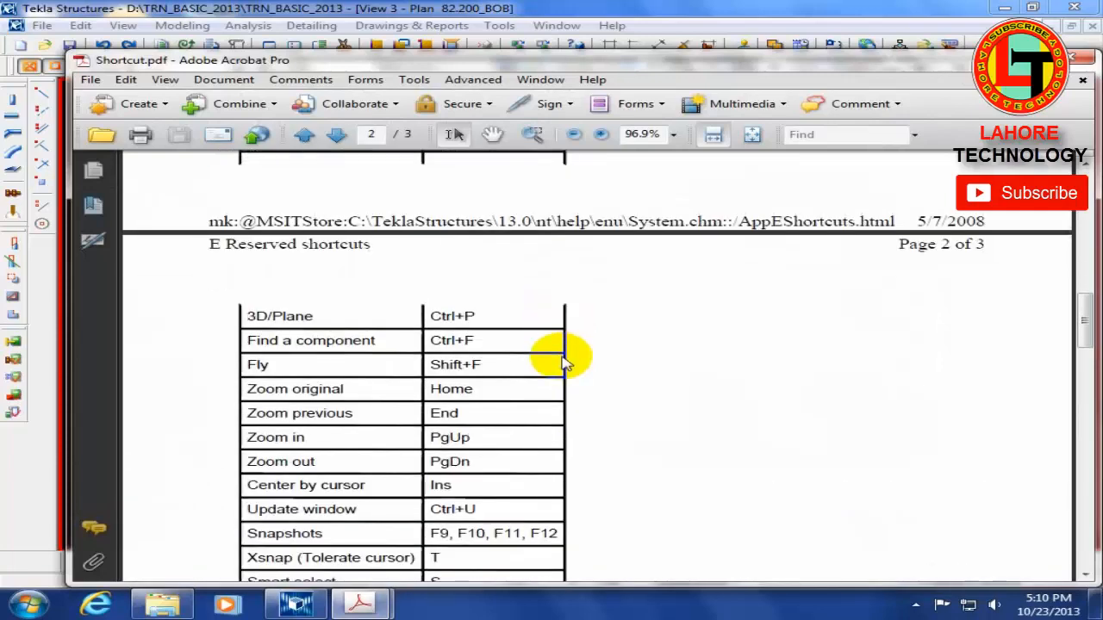
scroll(562, 355, down, 10)
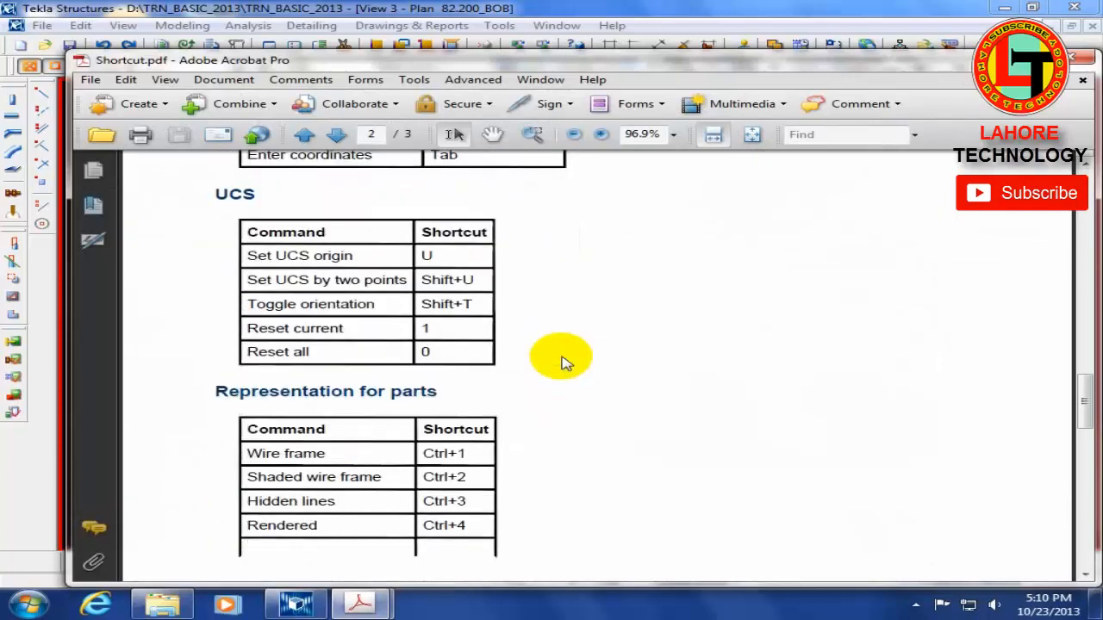
scroll(505, 460, down, 10)
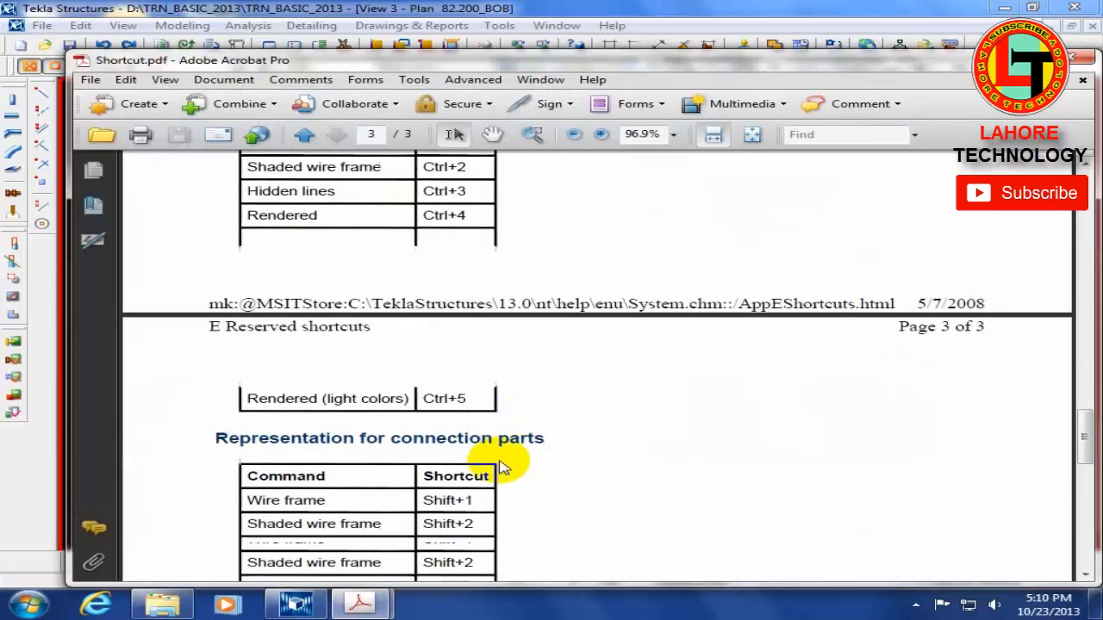
scroll(504, 465, up, 3)
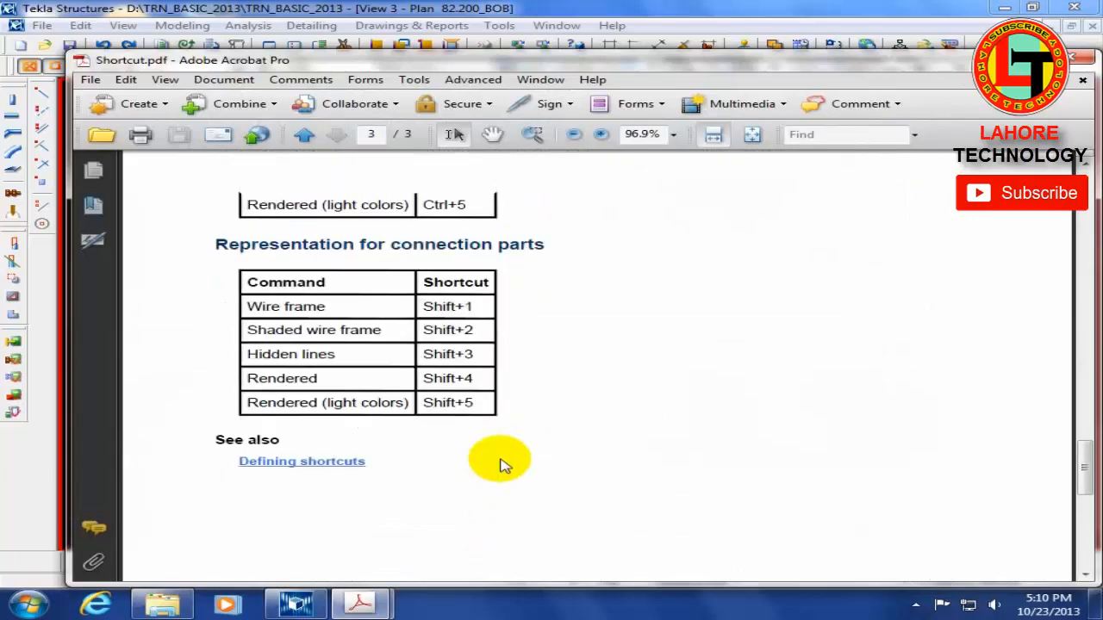
scroll(504, 465, up, 10)
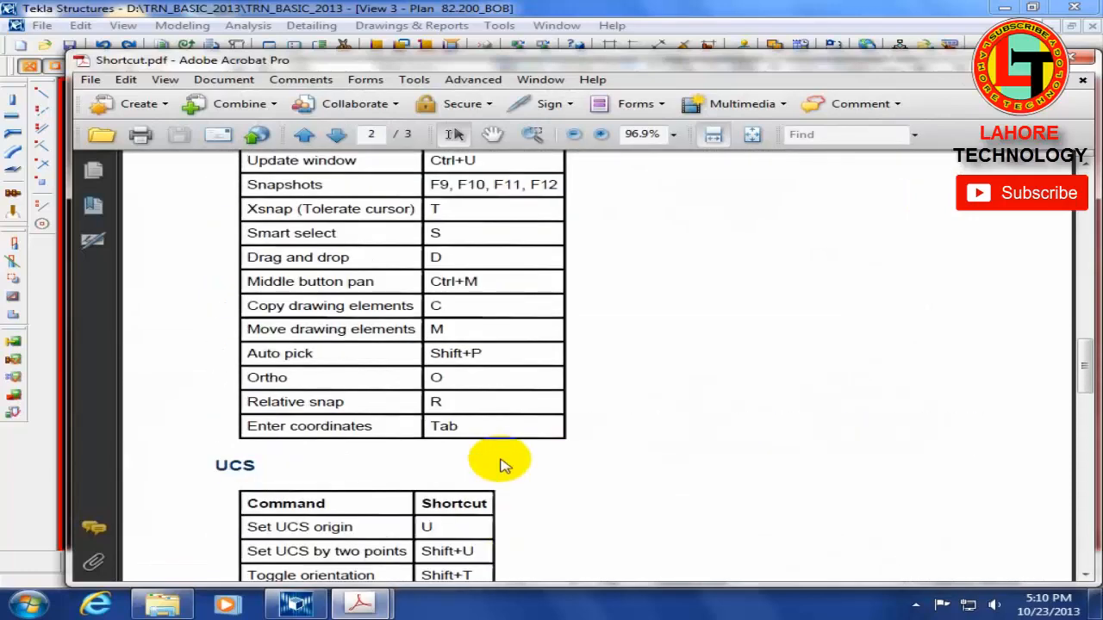
scroll(504, 465, up, 12)
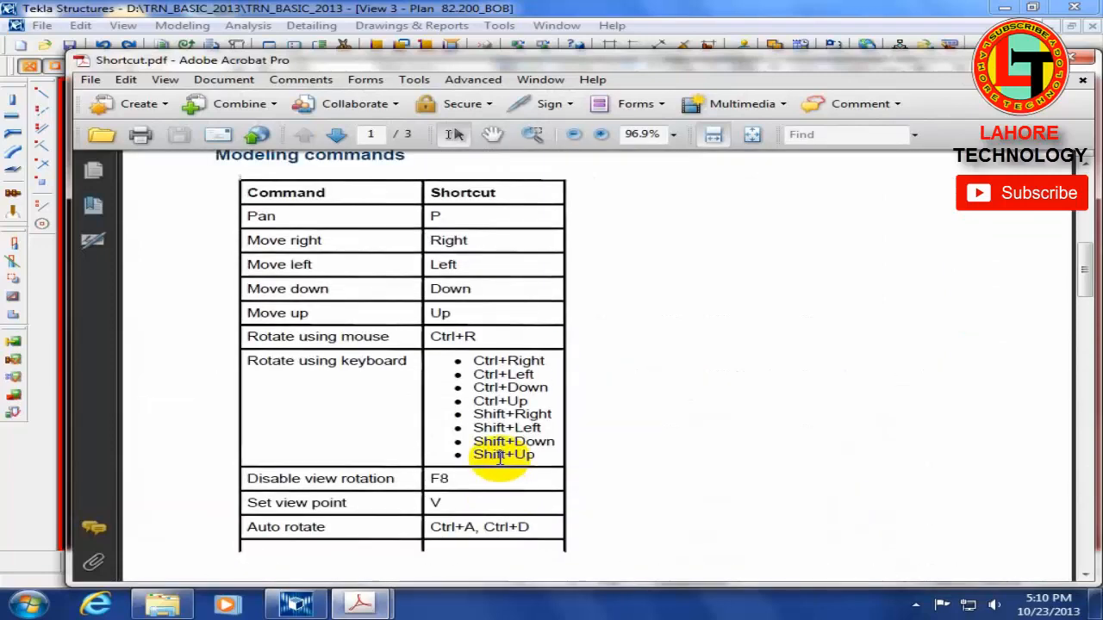
scroll(500, 457, up, 12)
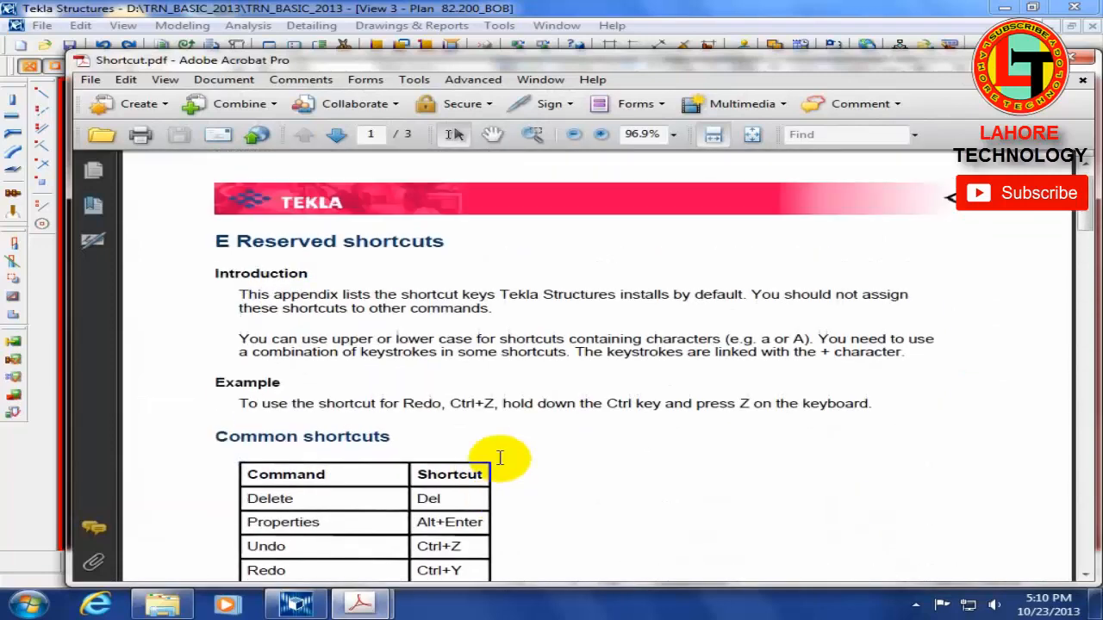